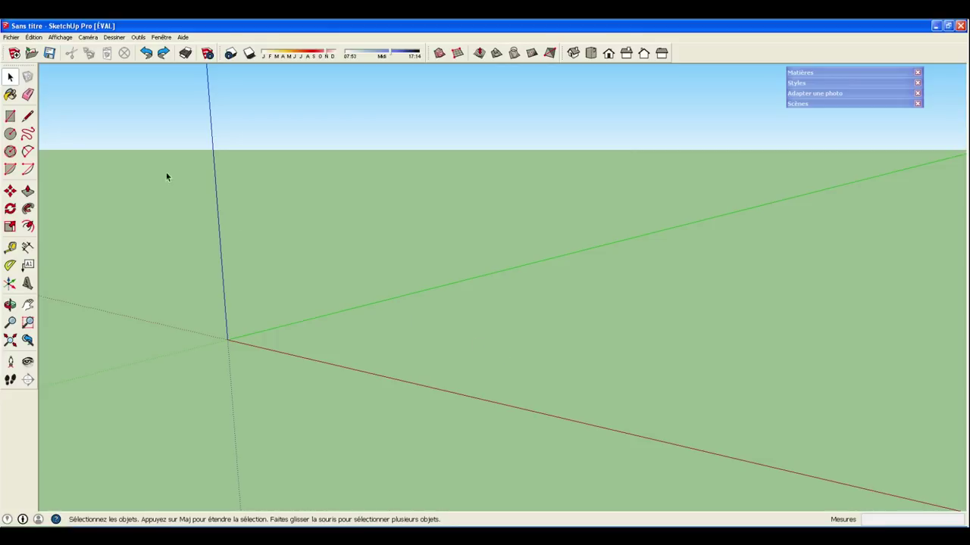
Draw a 2 by 3 m rectangle with one corner at the axis origin
{"action": "left_click", "coordinate": [11, 115]}
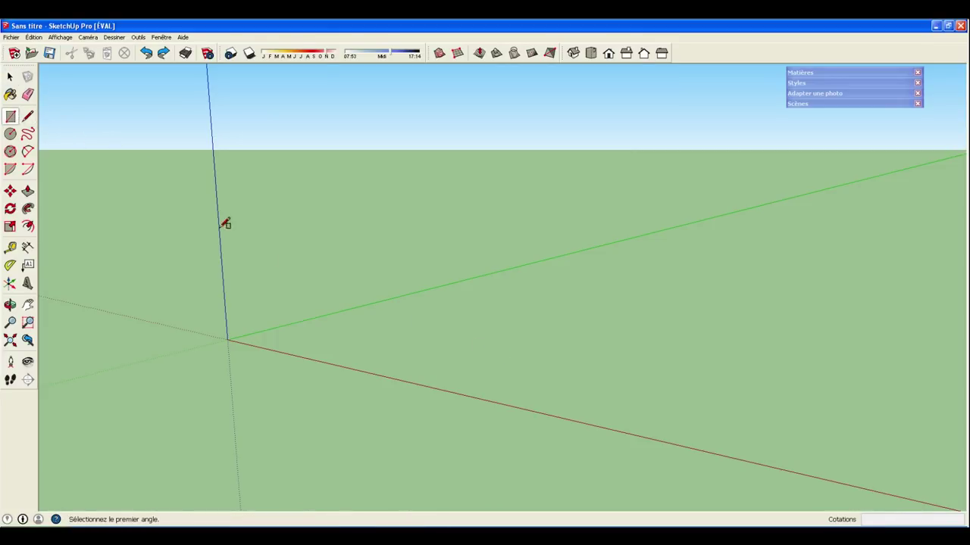
{"action": "left_click", "coordinate": [229, 339]}
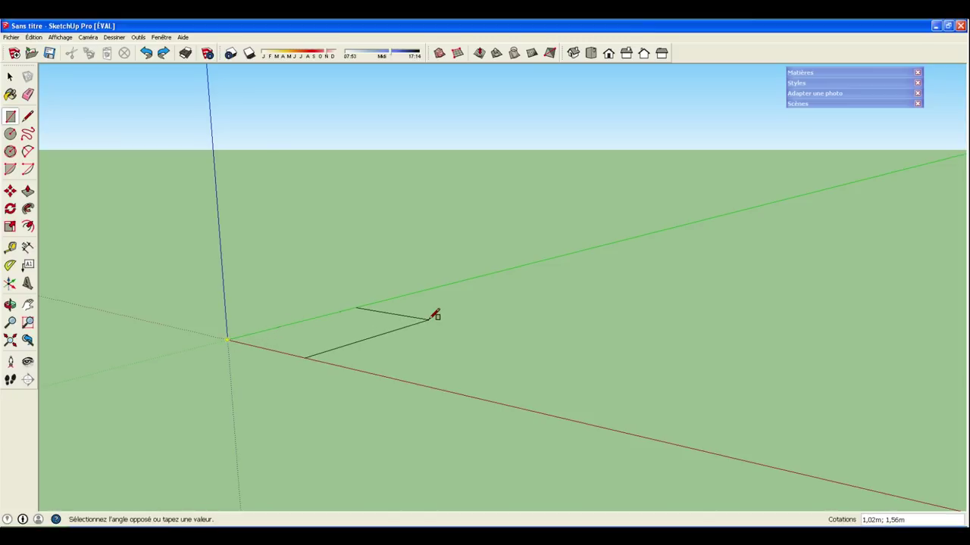
{"action": "type", "text": "2;3"}
{"action": "key", "text": "Return"}
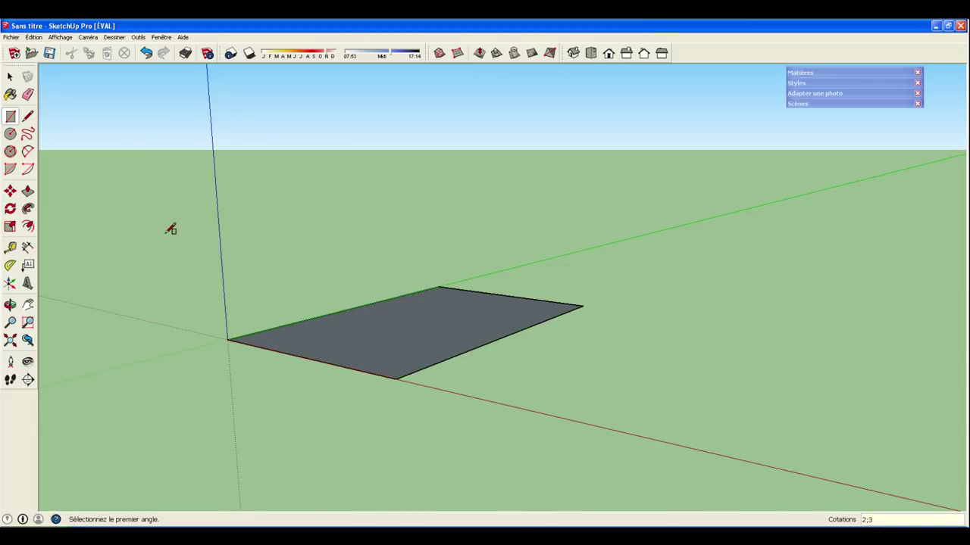
Push/pull the rectangle up 1 m into a solid box
{"action": "left_click", "coordinate": [27, 191]}
{"action": "left_click", "coordinate": [381, 321]}
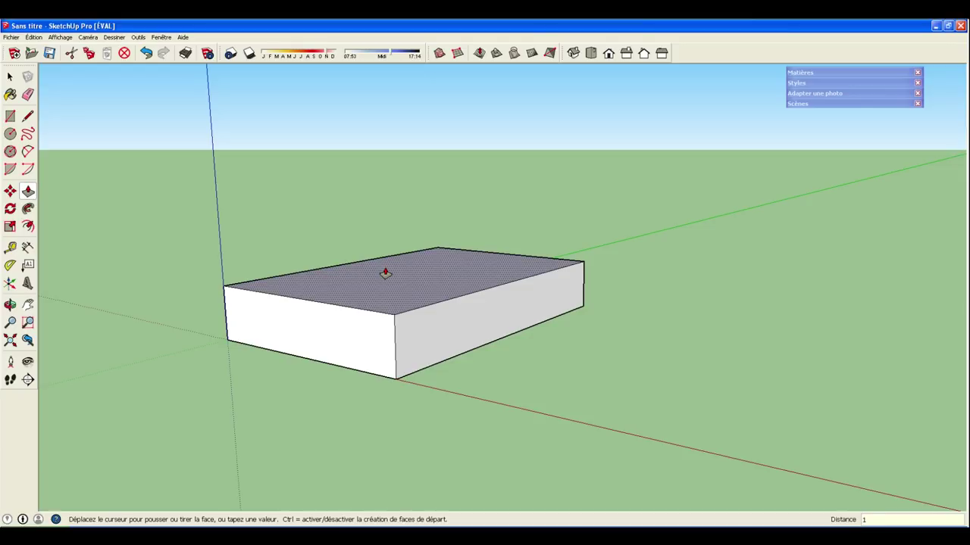
{"action": "key", "text": "Return"}
{"action": "mouse_move", "coordinate": [546, 357]}
{"action": "middle_mouse_down"}
{"action": "mouse_move", "coordinate": [518, 491]}
{"action": "mouse_move", "coordinate": [569, 446]}
{"action": "middle_mouse_up"}
{"action": "scroll", "coordinate": [601, 414], "scroll_direction": "down", "scroll_amount": 2}
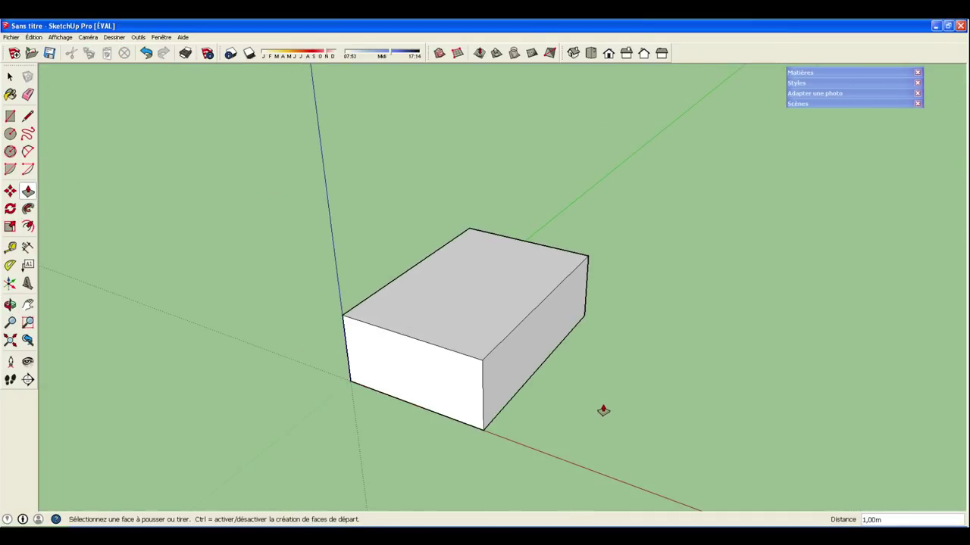
{"action": "scroll", "coordinate": [603, 410], "scroll_direction": "down", "scroll_amount": 2}
{"action": "scroll", "coordinate": [610, 402], "scroll_direction": "down", "scroll_amount": 1}
{"action": "middle_click_drag", "start_coordinate": [645, 396], "coordinate": [453, 311]}
Draw a 2 by 2 m square beside the box on the red axis
{"action": "left_click", "coordinate": [14, 116]}
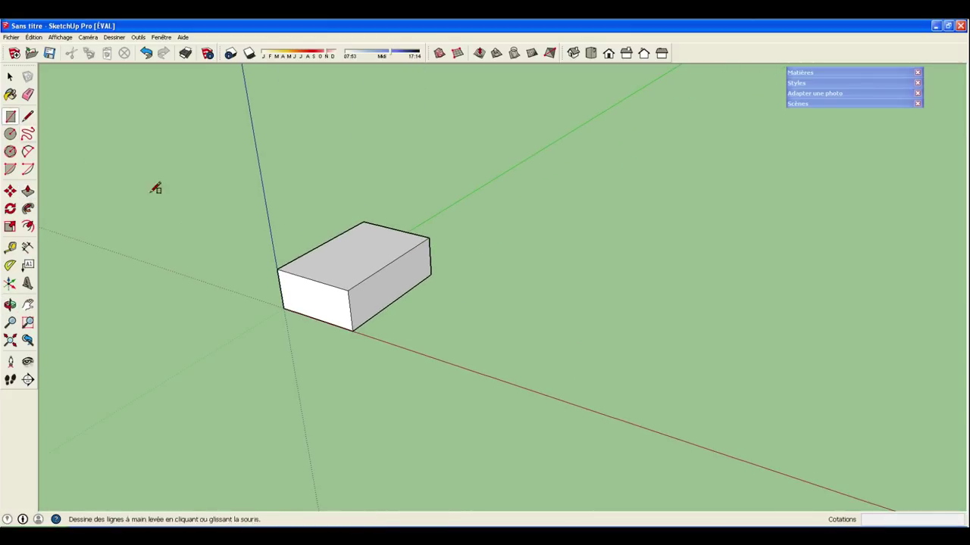
{"action": "left_click", "coordinate": [394, 345]}
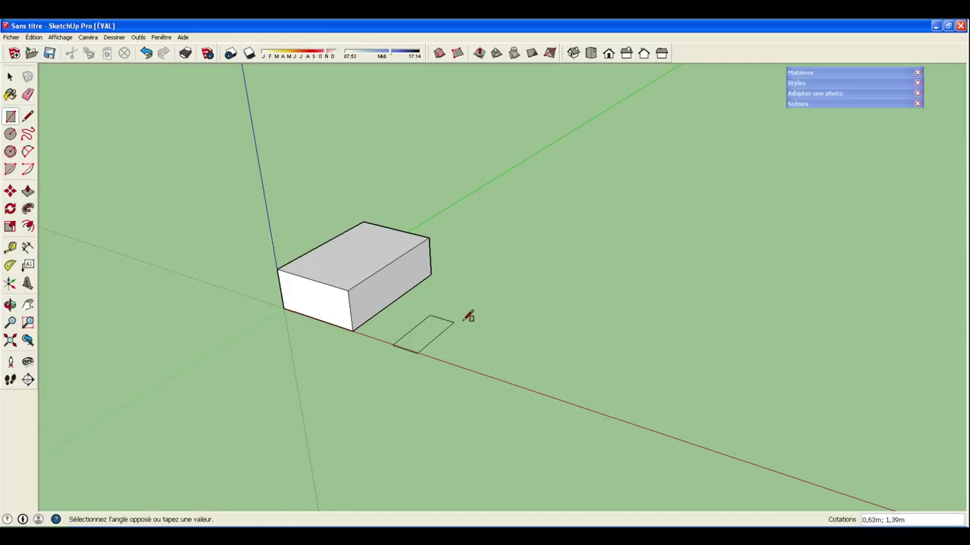
{"action": "type", "text": "2;2"}
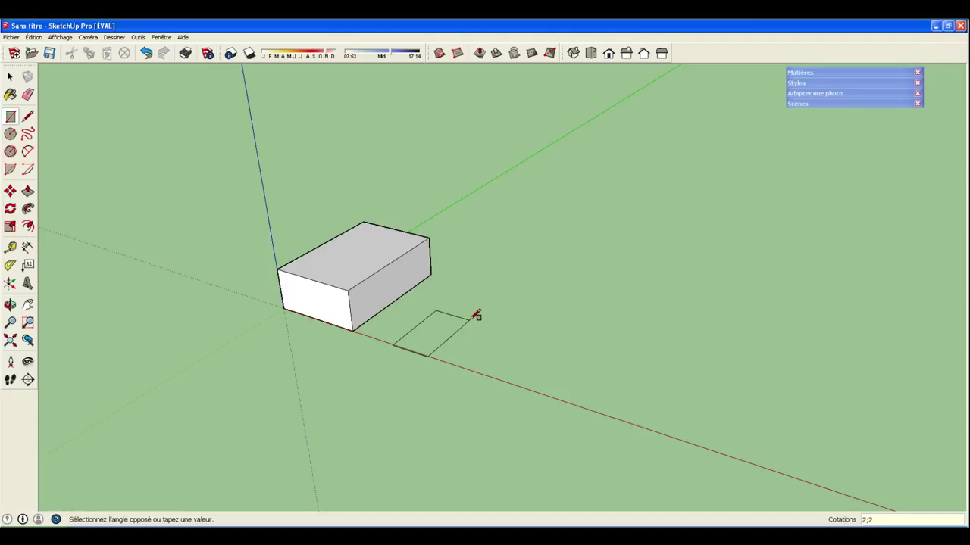
{"action": "key", "text": "Return"}
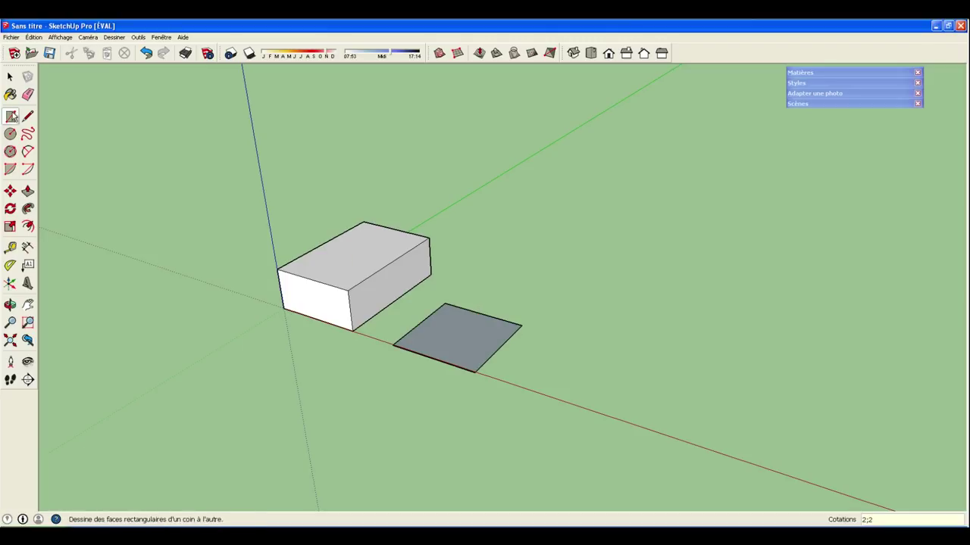
Push/pull the square up 2 m to form a cube
{"action": "left_click", "coordinate": [28, 191]}
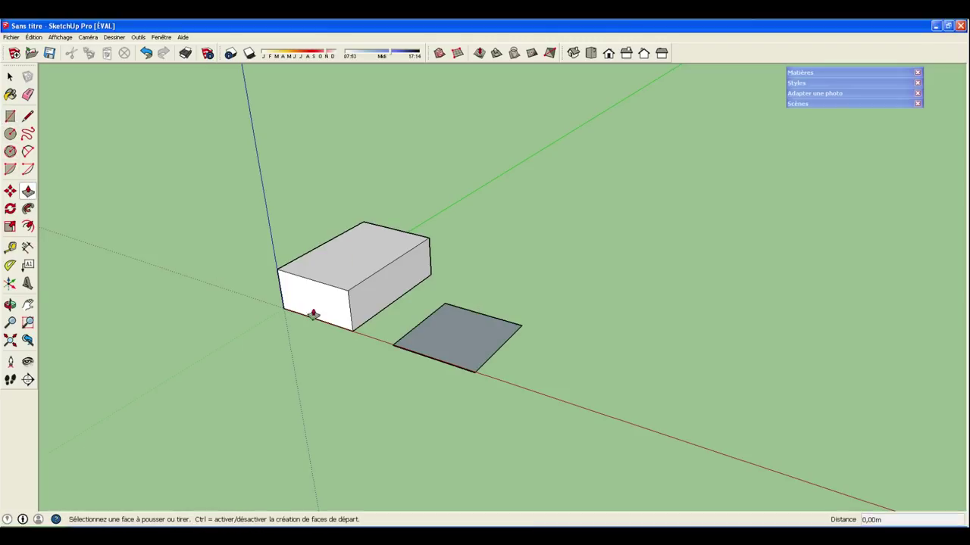
{"action": "left_click", "coordinate": [469, 339]}
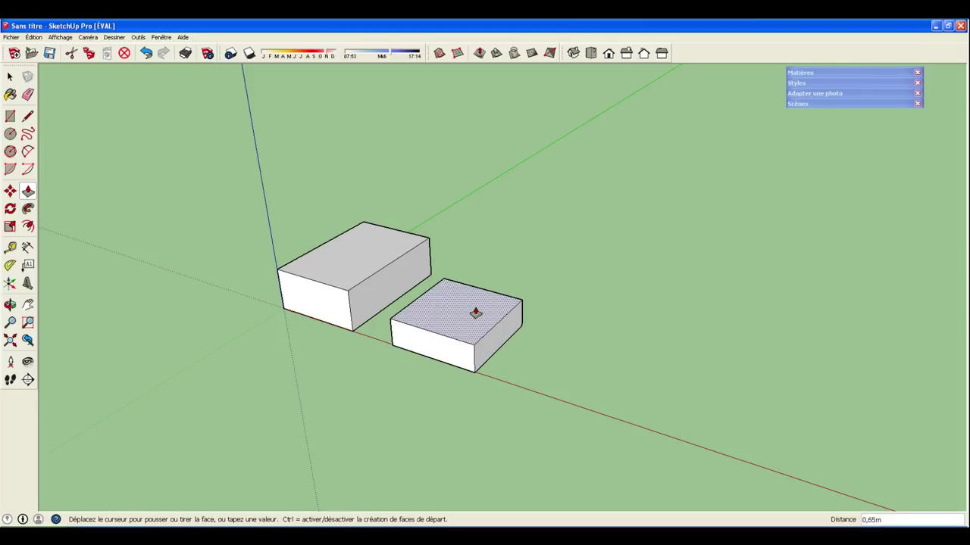
{"action": "type", "text": "2,00m"}
{"action": "key", "text": "Return"}
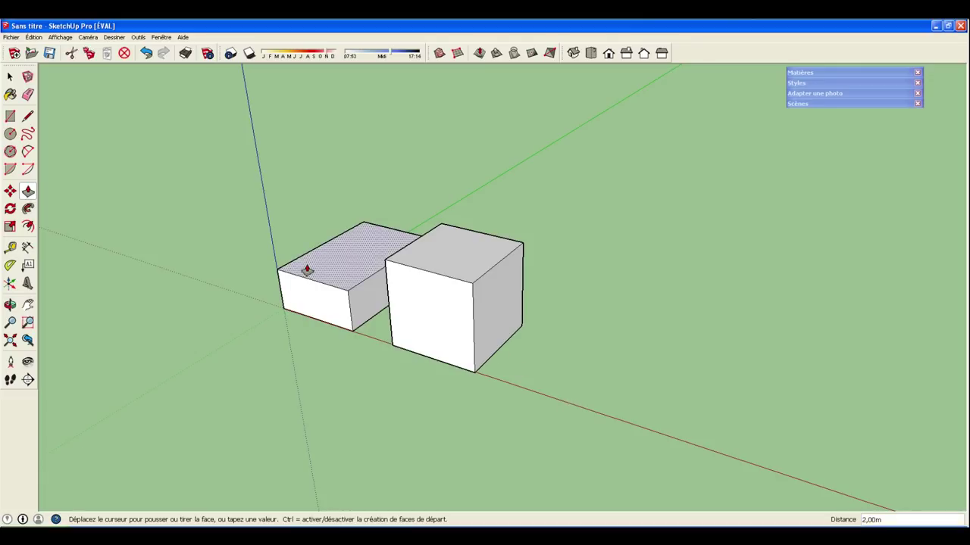
Draw a circle of radius 2 m centred on the red axis next to the cube
{"action": "left_click", "coordinate": [10, 134]}
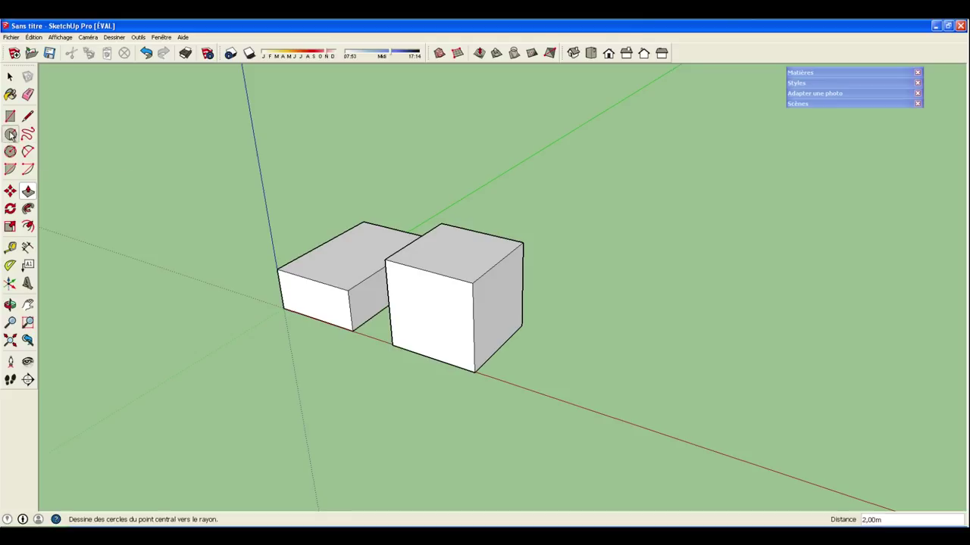
{"action": "left_click", "coordinate": [605, 391]}
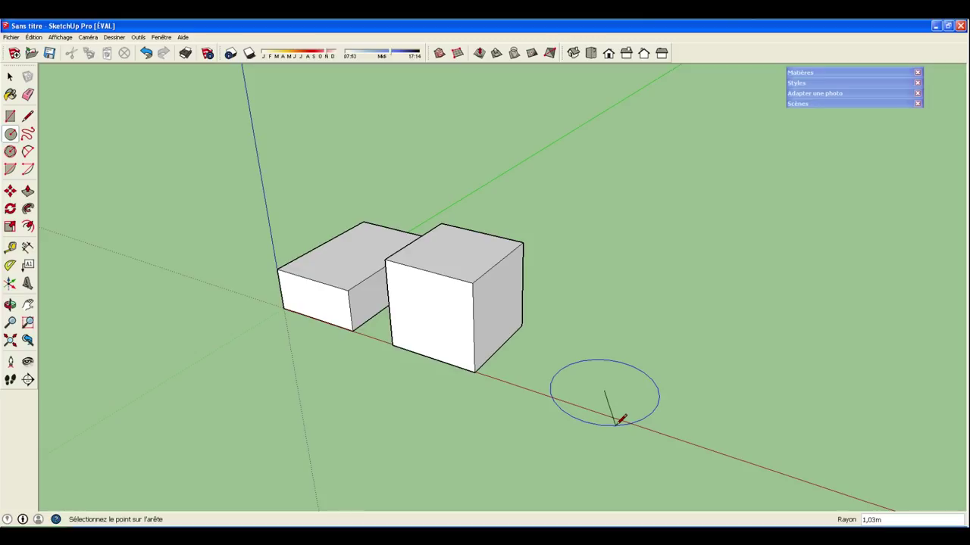
{"action": "type", "text": "2"}
{"action": "key", "text": "Return"}
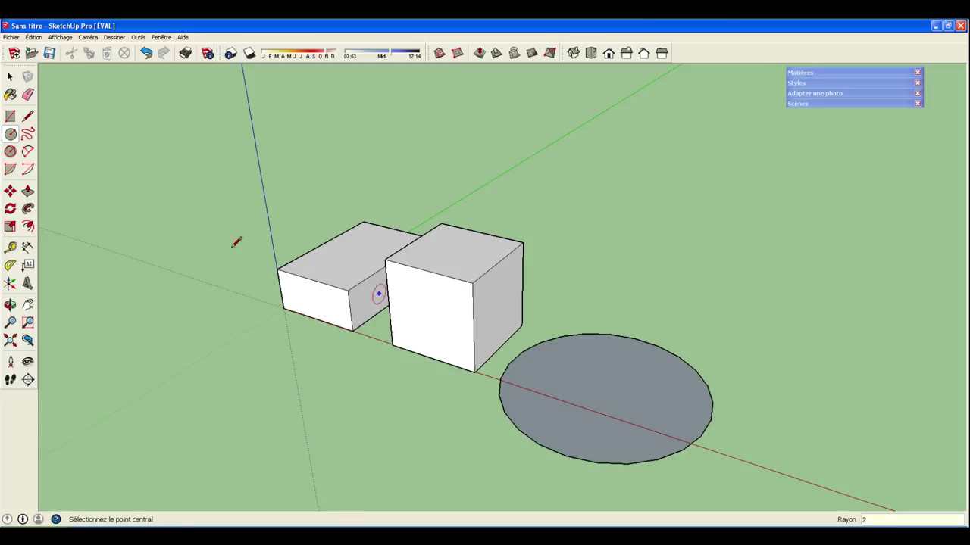
Push/pull the circle up 3 m into a cylinder and zoom out
{"action": "left_click", "coordinate": [27, 190]}
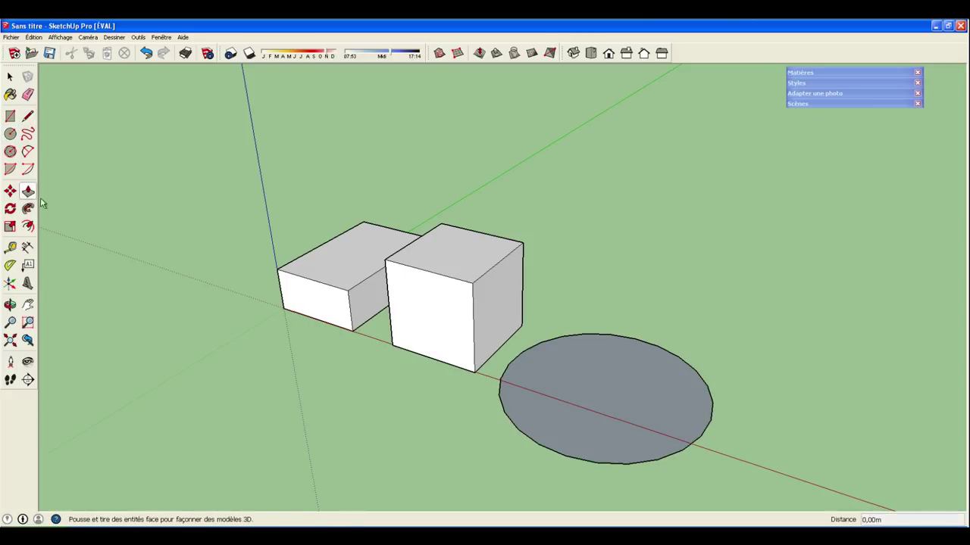
{"action": "left_click", "coordinate": [628, 377]}
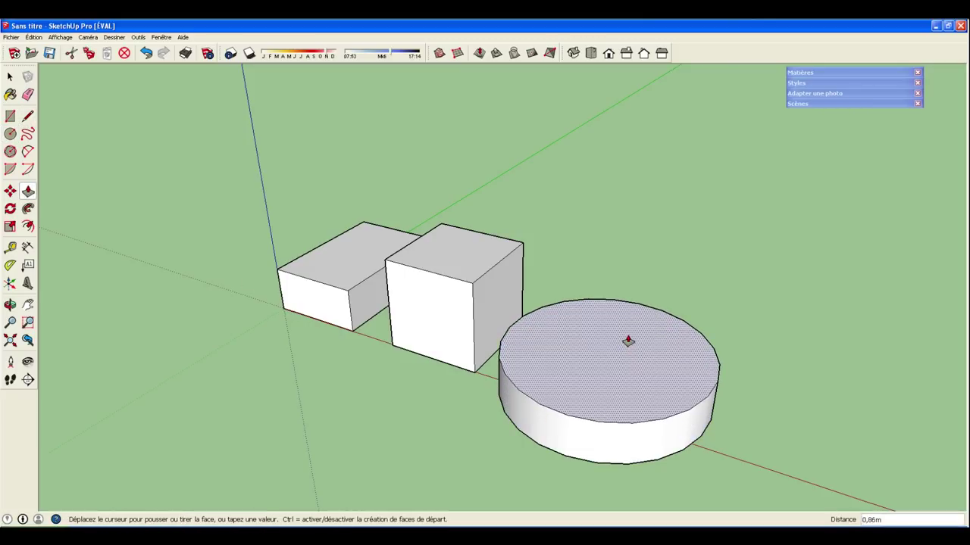
{"action": "key", "text": "Return"}
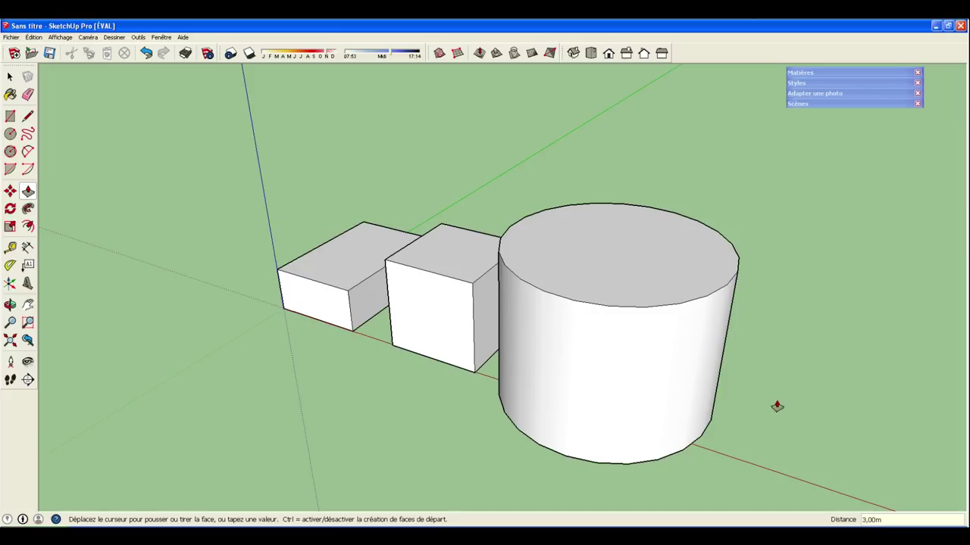
{"action": "scroll", "coordinate": [784, 400], "scroll_direction": "down", "scroll_amount": 1}
{"action": "scroll", "coordinate": [785, 400], "scroll_direction": "down", "scroll_amount": 1}
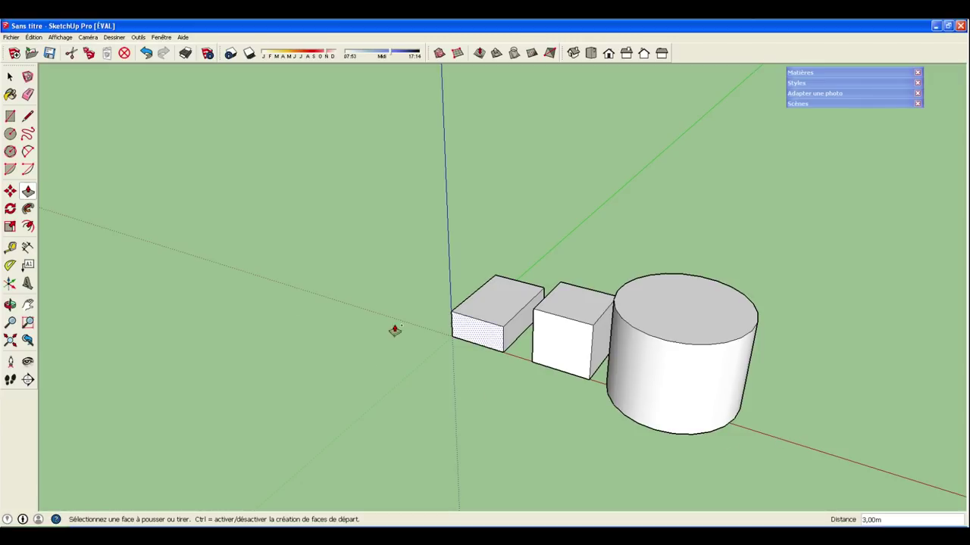
Draw a 1,5 m radius circle centred on the red axis left of the origin
{"action": "left_click", "coordinate": [10, 133]}
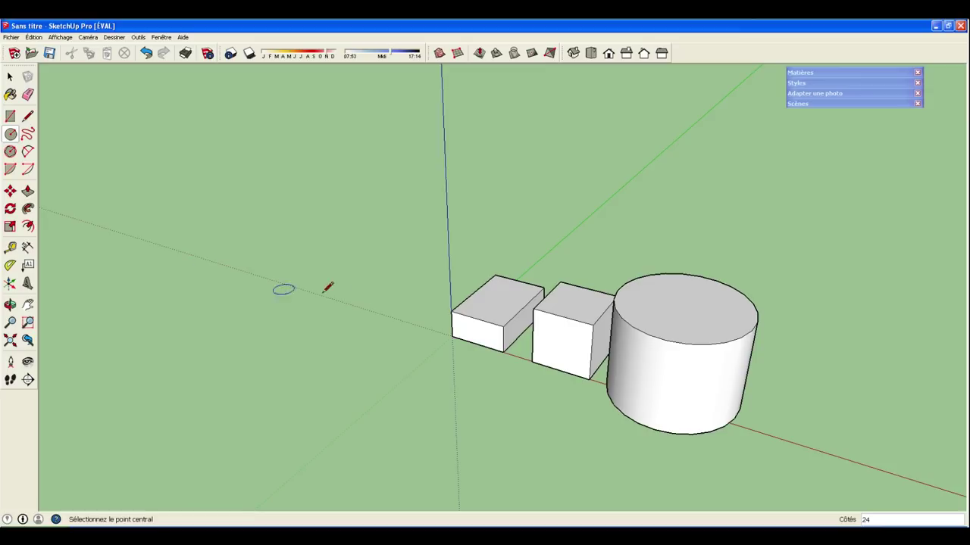
{"action": "left_click", "coordinate": [271, 280]}
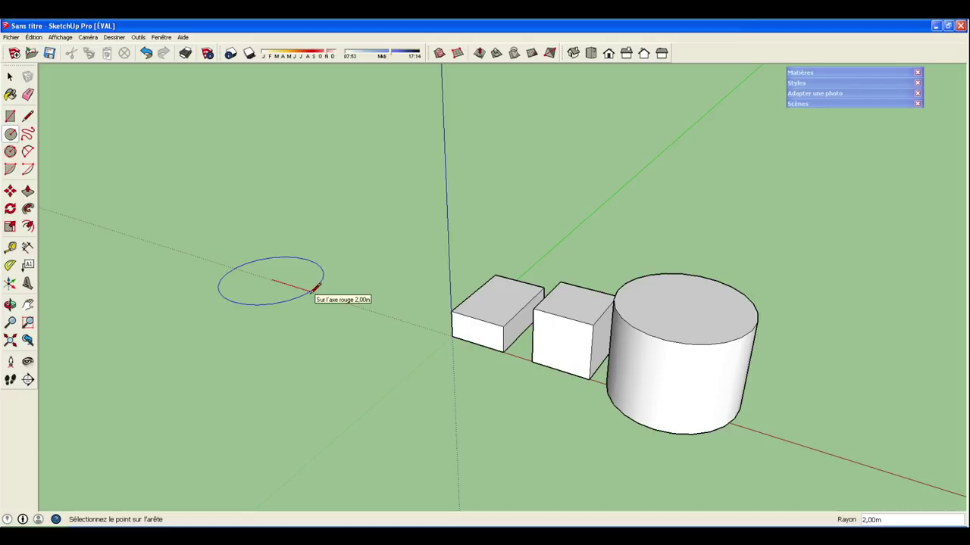
{"action": "type", "text": ",5"}
{"action": "key", "text": "Return"}
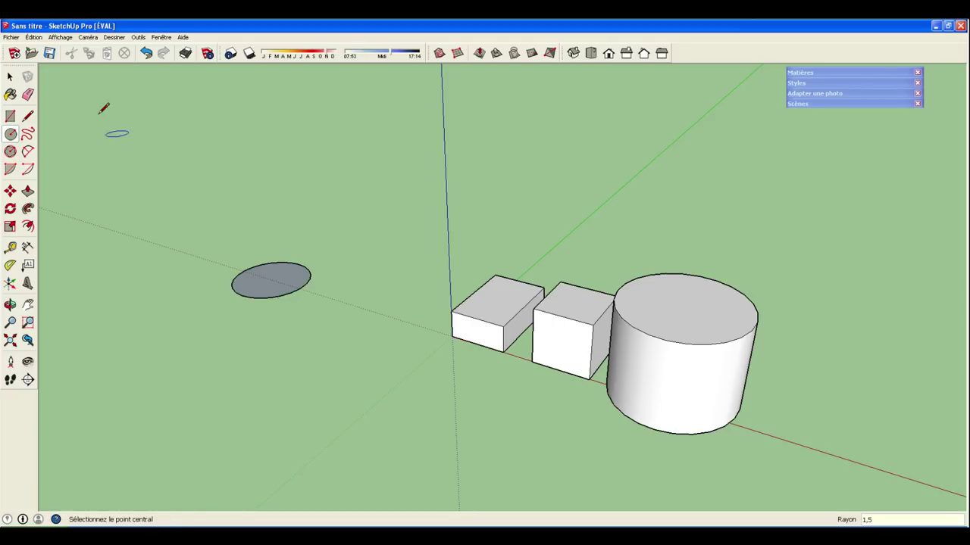
{"action": "left_click", "coordinate": [29, 116]}
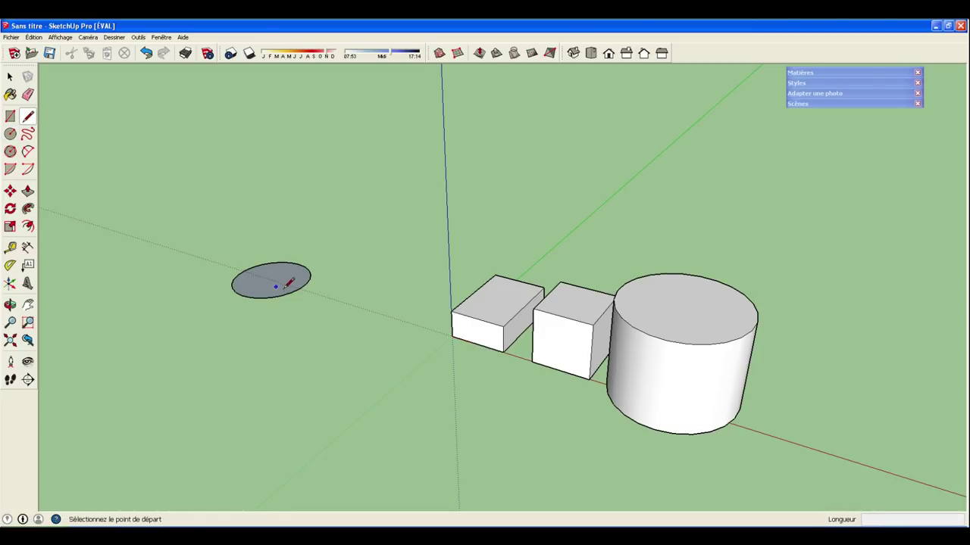
Draw a vertical triangle from the circle's centre: a rim line, a vertical line, and a closing edge
{"action": "scroll", "coordinate": [286, 281], "scroll_direction": "up", "scroll_amount": 2}
{"action": "scroll", "coordinate": [278, 274], "scroll_direction": "up", "scroll_amount": 2}
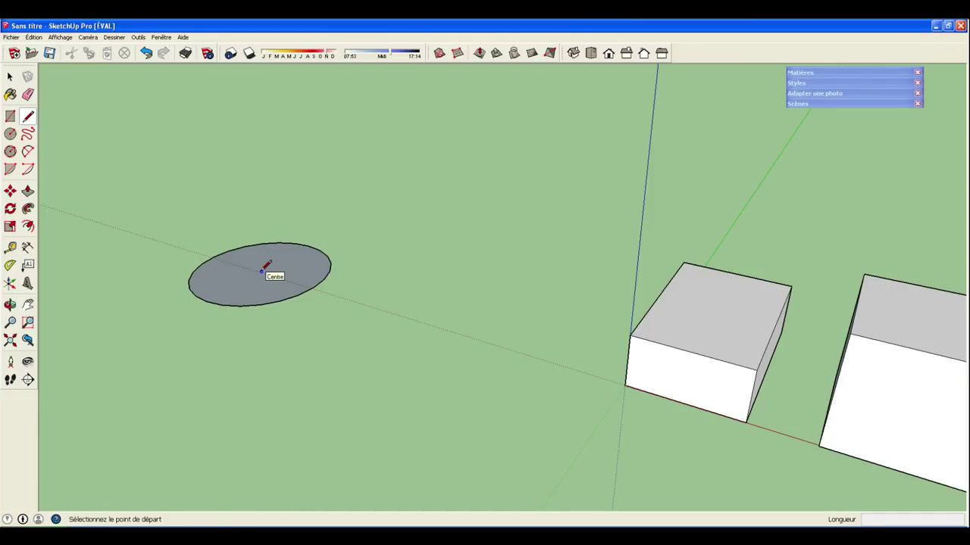
{"action": "left_click", "coordinate": [261, 271]}
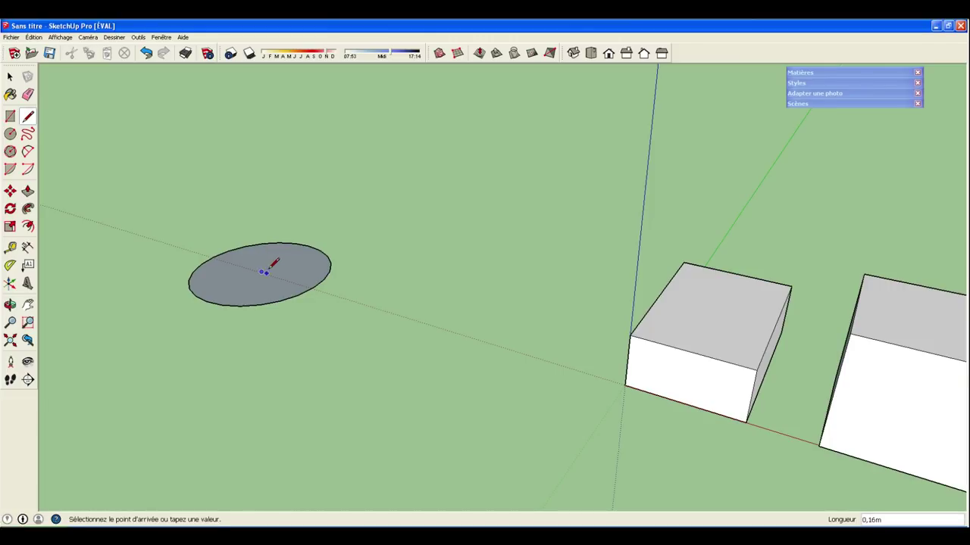
{"action": "left_click", "coordinate": [309, 246]}
{"action": "key", "text": "Escape"}
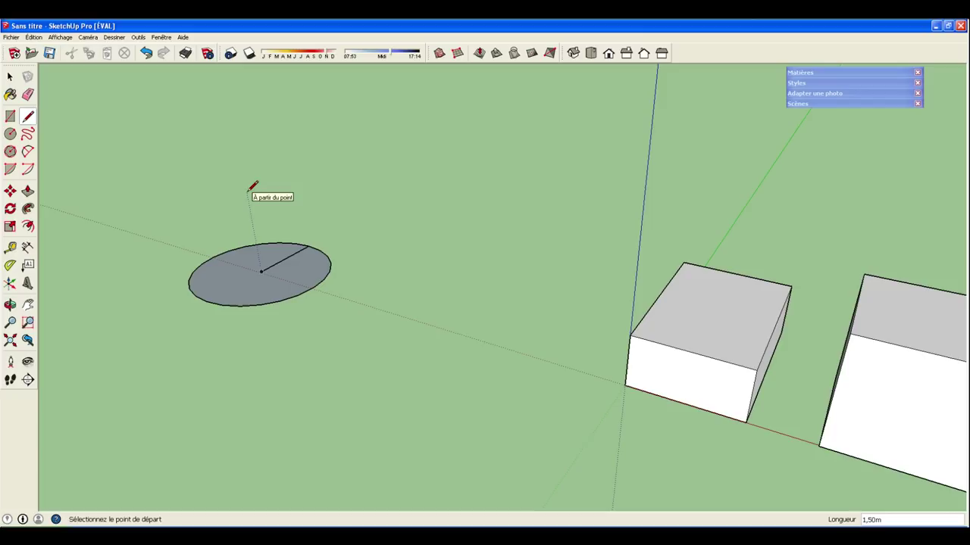
{"action": "left_click", "coordinate": [247, 192]}
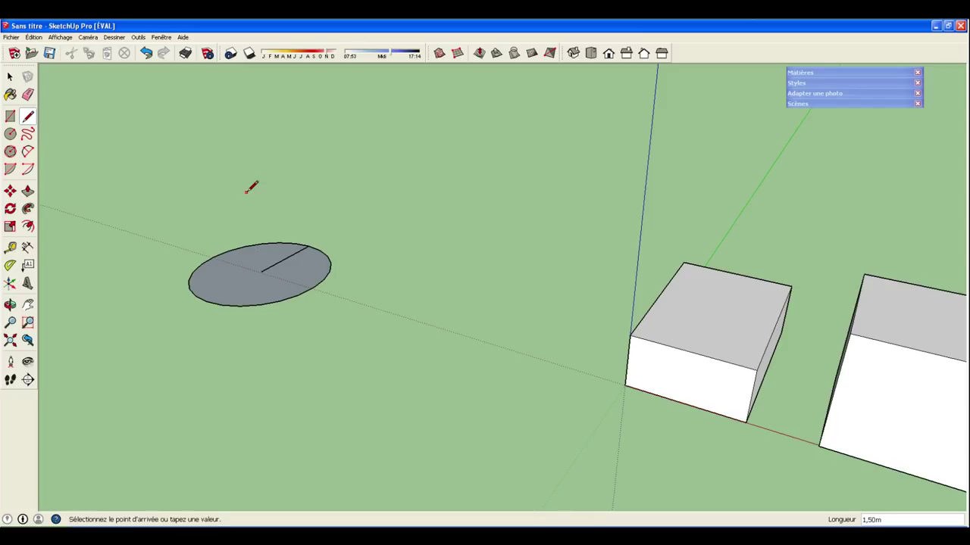
{"action": "left_click", "coordinate": [263, 270]}
{"action": "left_click", "coordinate": [247, 191]}
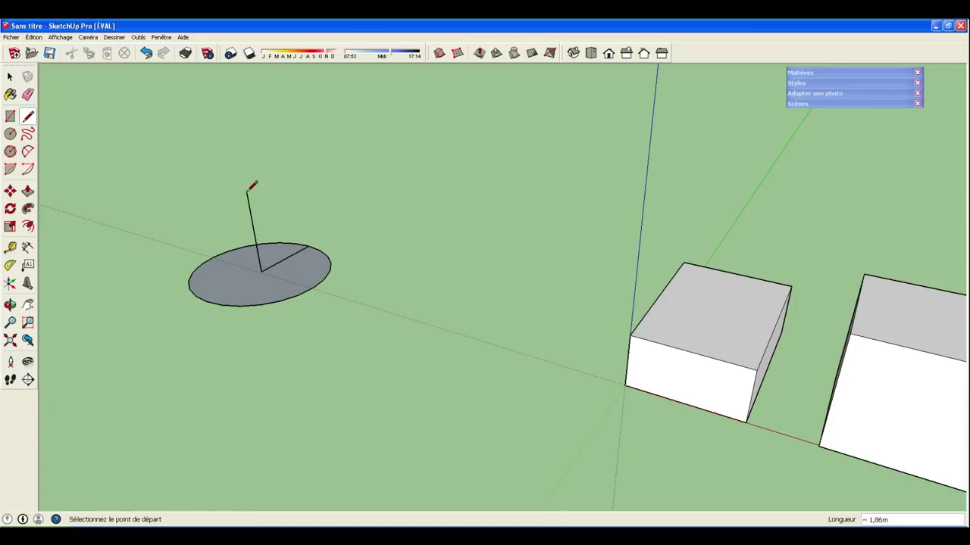
{"action": "left_click", "coordinate": [310, 247]}
{"action": "left_click", "coordinate": [248, 192]}
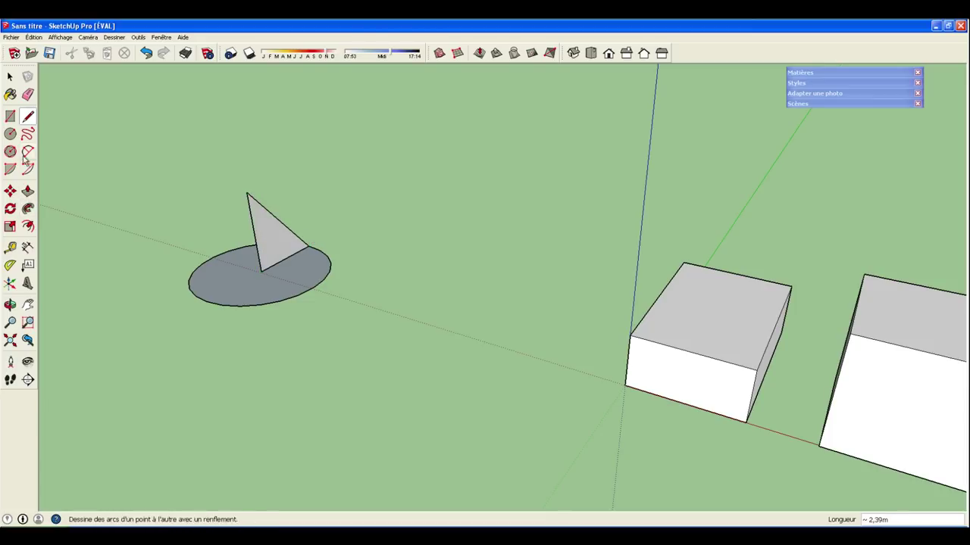
{"action": "left_click", "coordinate": [10, 76]}
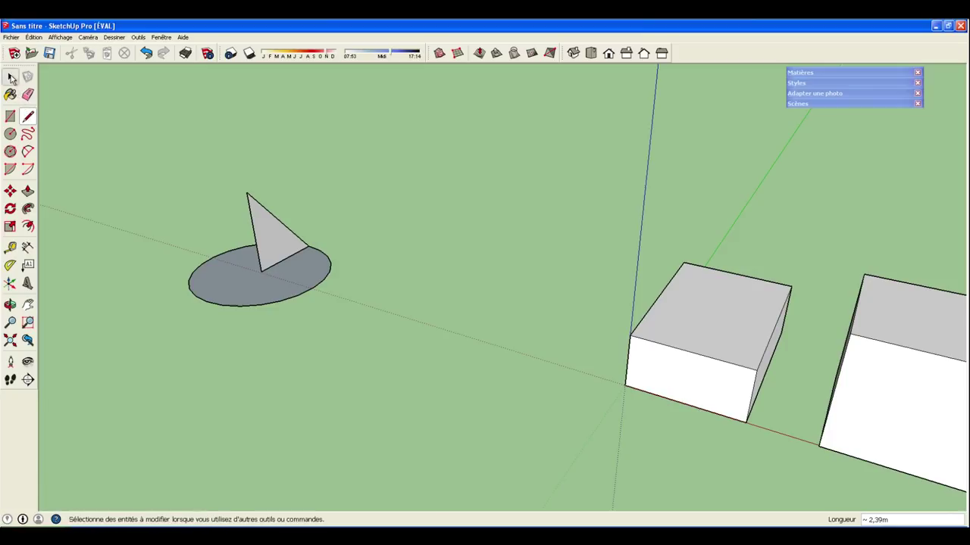
Use Follow Me with the circle as path to sweep the triangle into a cone
{"action": "left_click", "coordinate": [238, 294]}
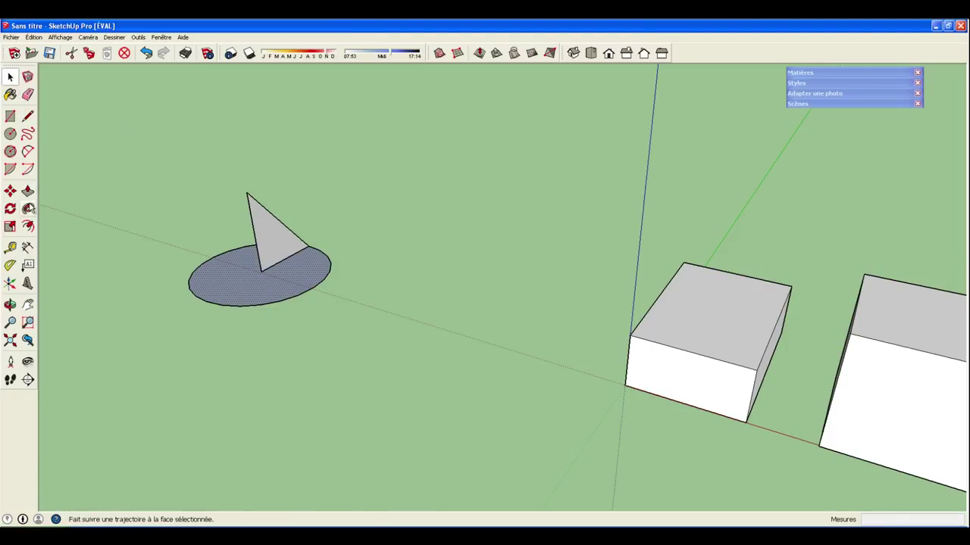
{"action": "left_click", "coordinate": [28, 210]}
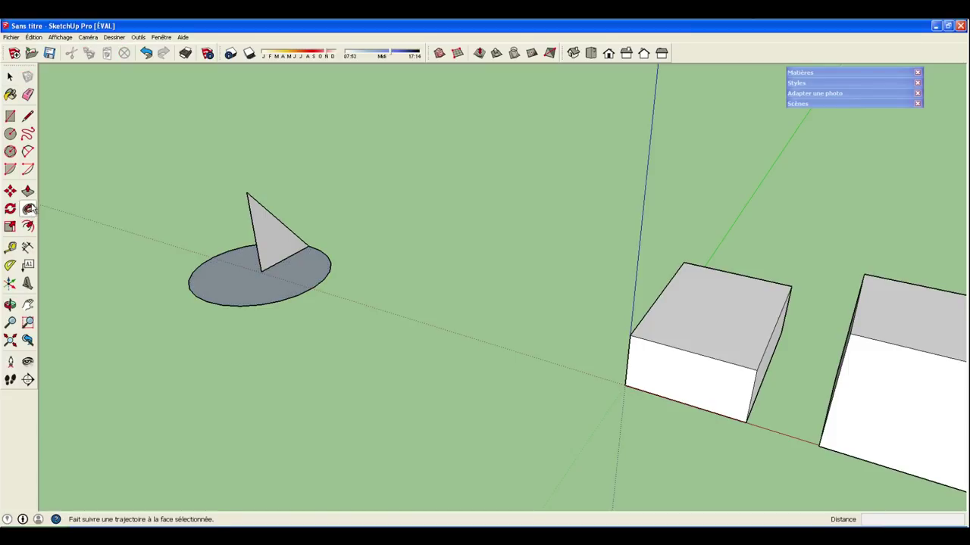
{"action": "left_click", "coordinate": [267, 236]}
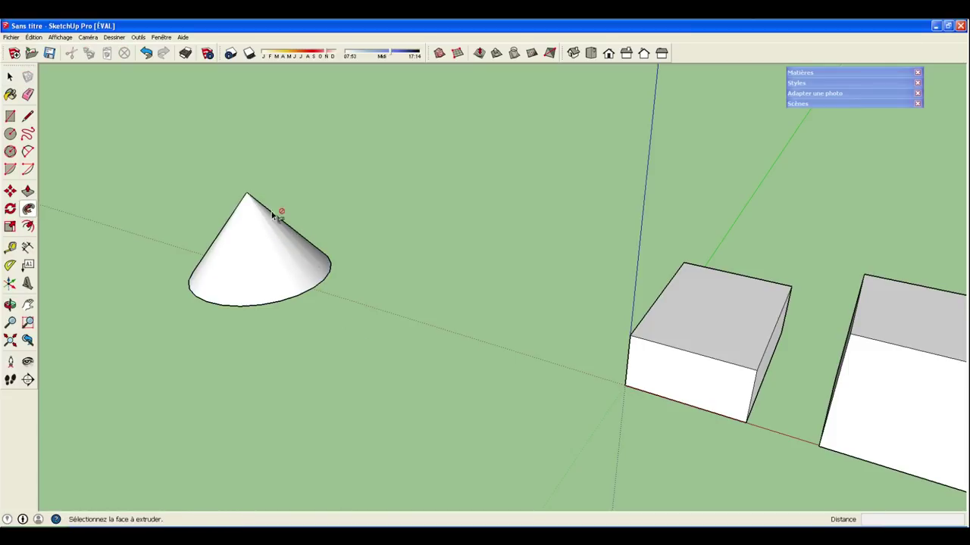
{"action": "mouse_move", "coordinate": [329, 327]}
{"action": "middle_mouse_down"}
{"action": "mouse_move", "coordinate": [391, 97]}
{"action": "mouse_move", "coordinate": [502, 87]}
{"action": "mouse_move", "coordinate": [455, 133]}
{"action": "middle_mouse_up"}
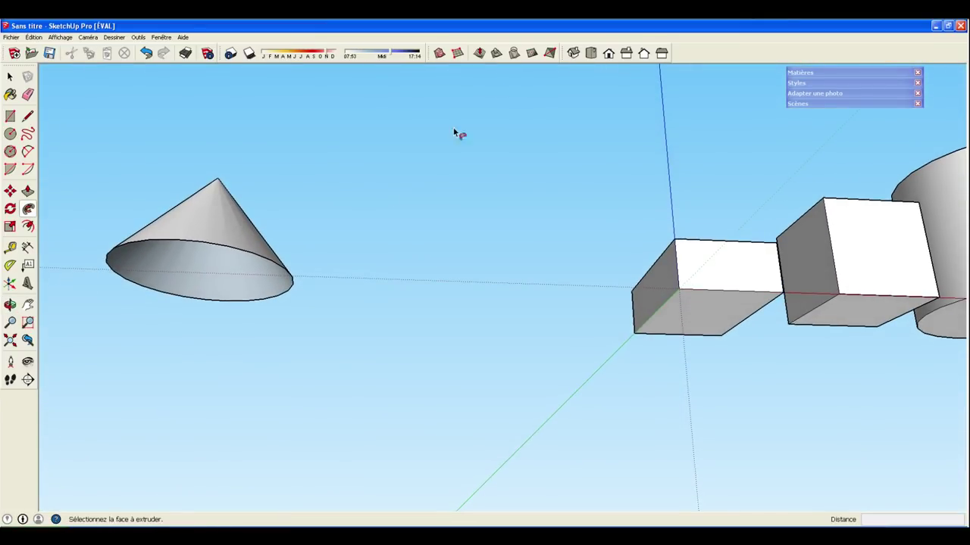
{"action": "left_click", "coordinate": [28, 115]}
{"action": "left_click", "coordinate": [162, 240]}
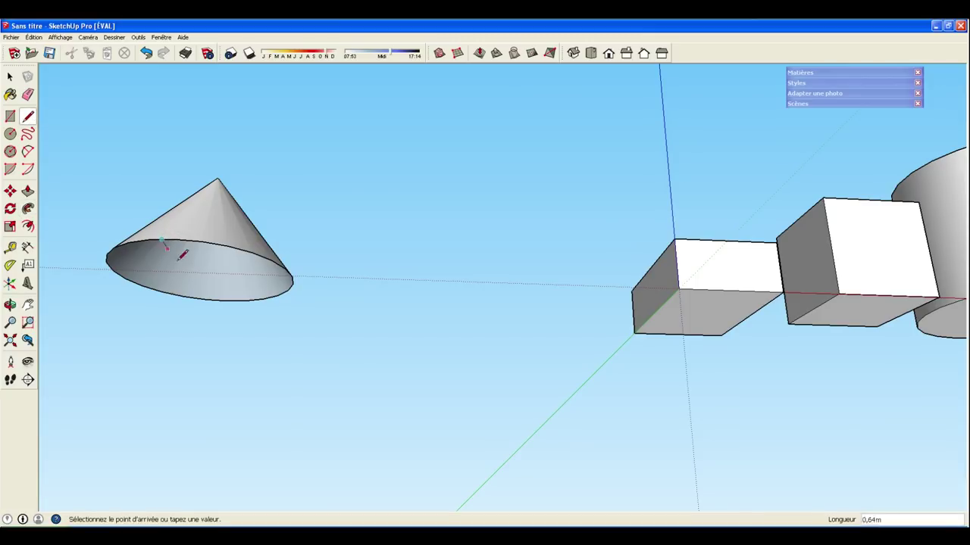
{"action": "left_click", "coordinate": [229, 301]}
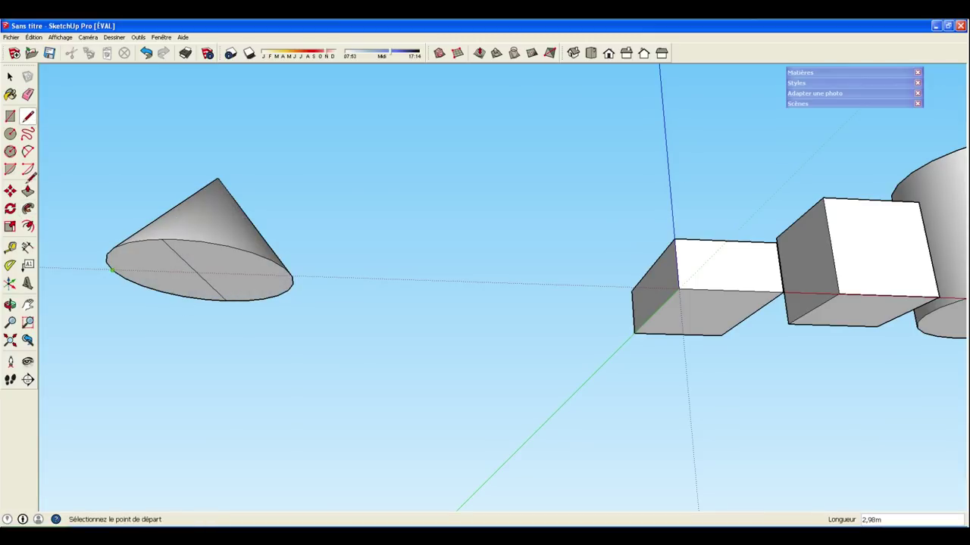
{"action": "left_click", "coordinate": [27, 94]}
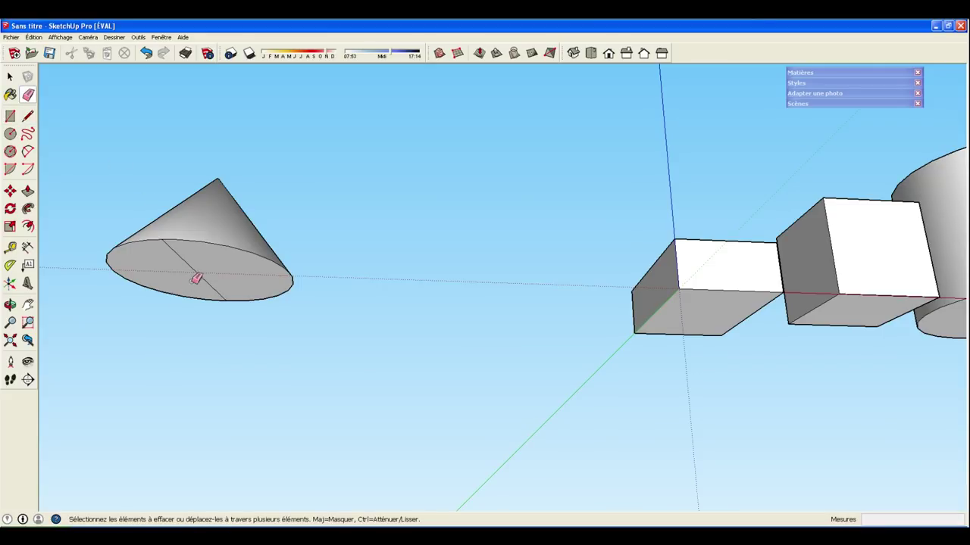
{"action": "left_click", "coordinate": [201, 267]}
{"action": "mouse_move", "coordinate": [391, 333]}
{"action": "middle_mouse_down"}
{"action": "mouse_move", "coordinate": [374, 427]}
{"action": "mouse_move", "coordinate": [342, 481]}
{"action": "middle_mouse_up"}
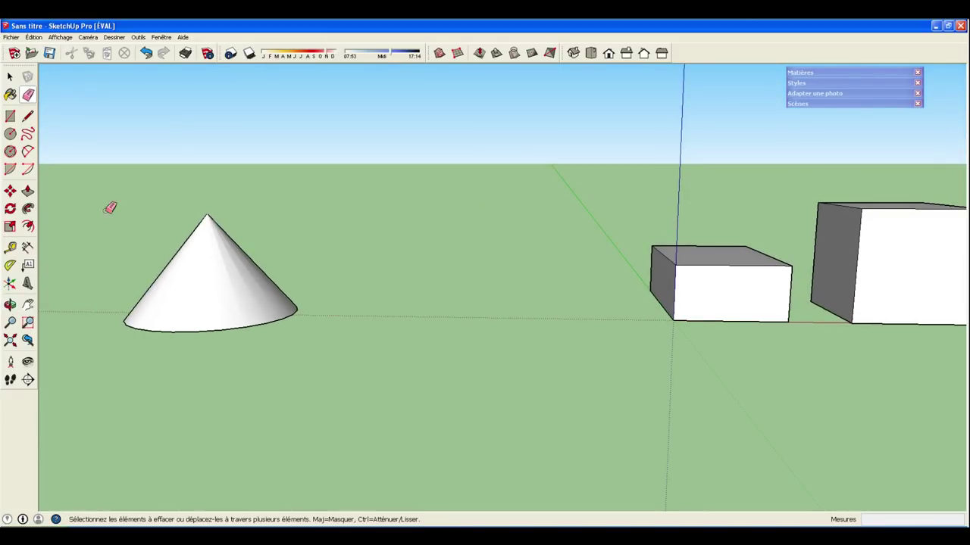
Draw a flat 2 by 2 m square on the ground between the cone and the box
{"action": "left_click", "coordinate": [11, 116]}
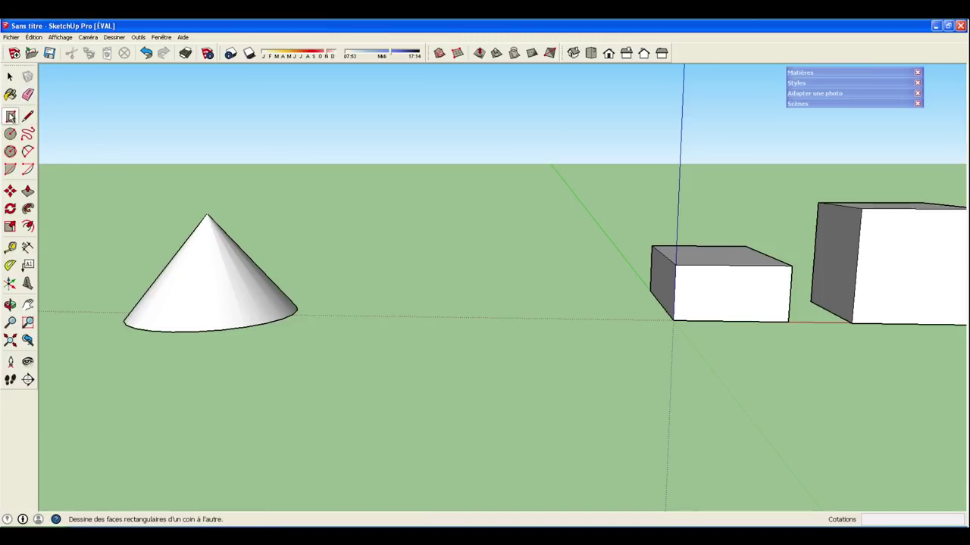
{"action": "left_click", "coordinate": [409, 318]}
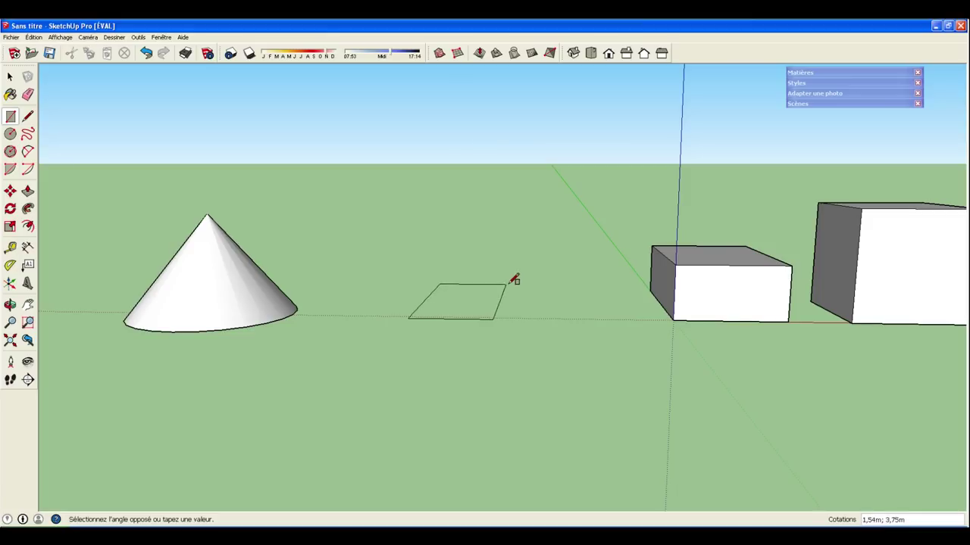
{"action": "type", "text": "2;2"}
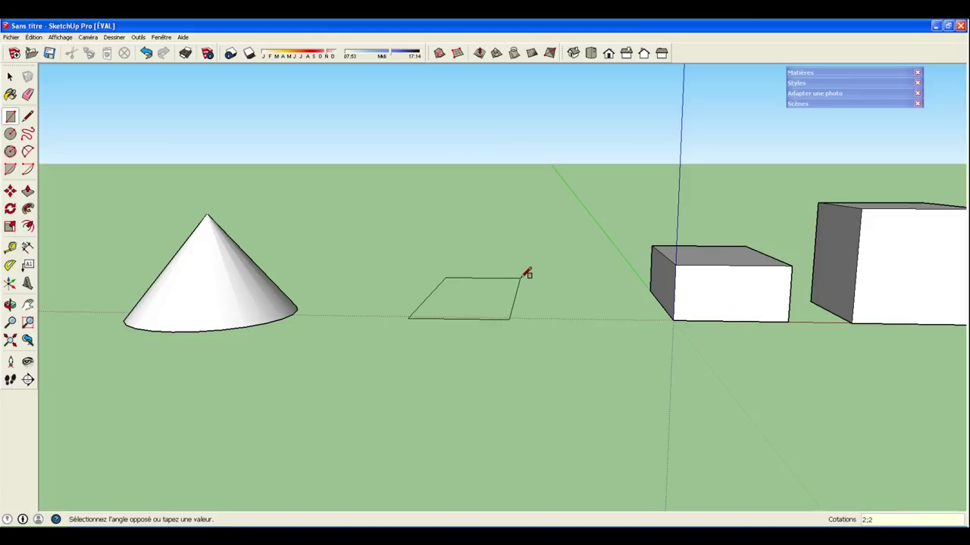
{"action": "key", "text": "Return"}
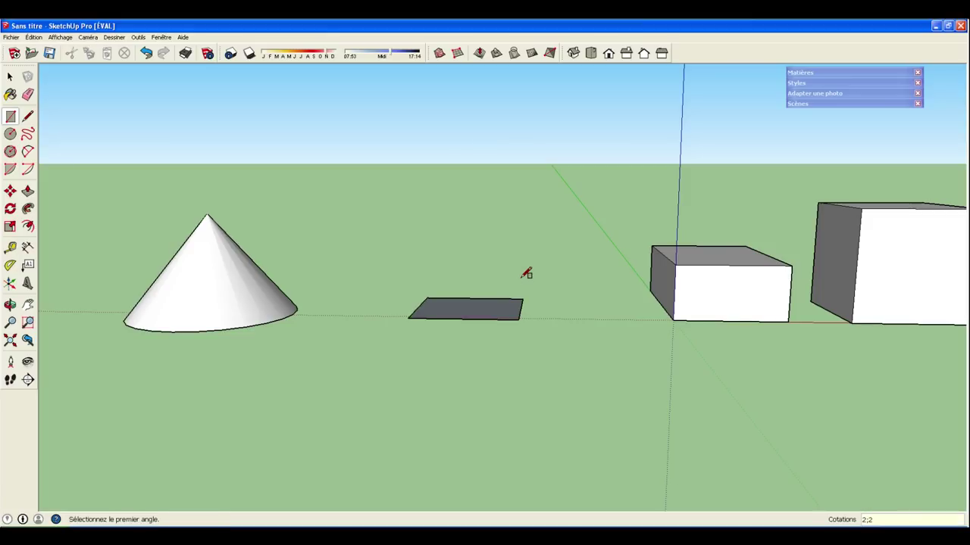
{"action": "mouse_move", "coordinate": [480, 392]}
{"action": "middle_mouse_down"}
{"action": "mouse_move", "coordinate": [478, 487]}
{"action": "mouse_move", "coordinate": [490, 493]}
{"action": "middle_mouse_up"}
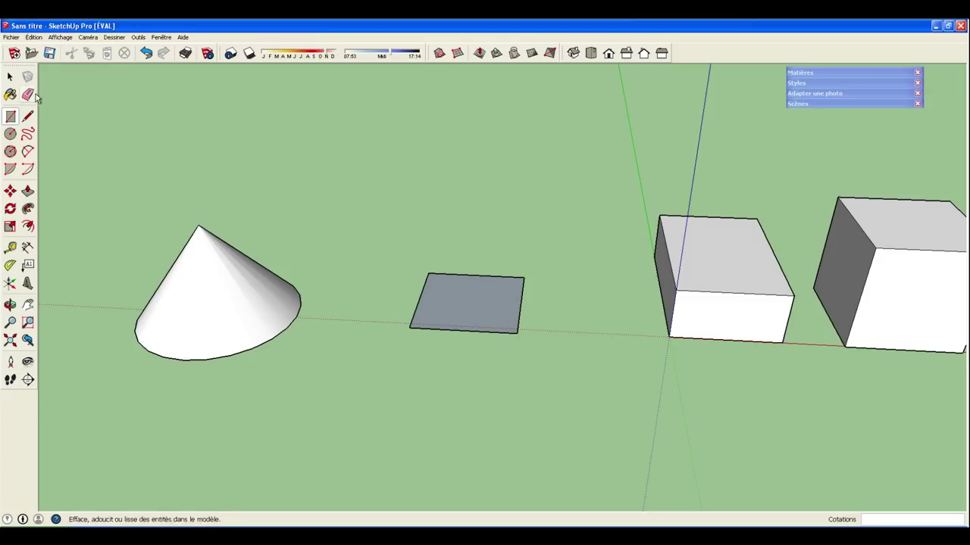
Draw both diagonals across the square to mark its centre
{"action": "left_click", "coordinate": [28, 116]}
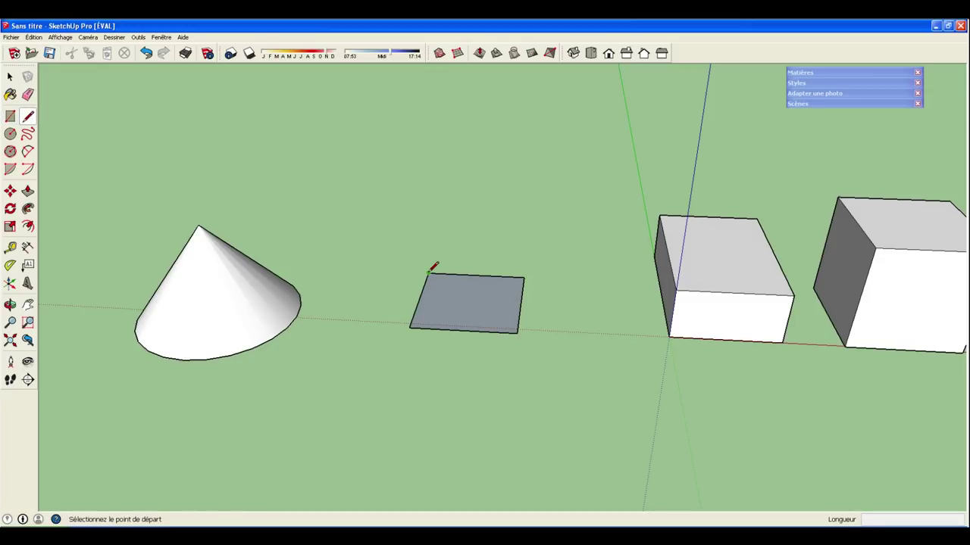
{"action": "left_click", "coordinate": [428, 274]}
{"action": "left_click", "coordinate": [518, 331]}
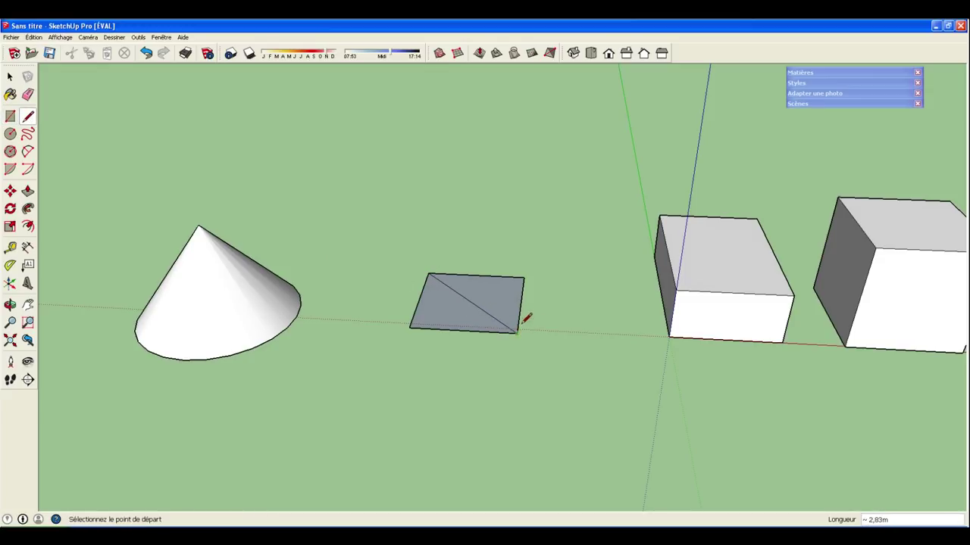
{"action": "left_click", "coordinate": [522, 277]}
{"action": "left_click", "coordinate": [410, 327]}
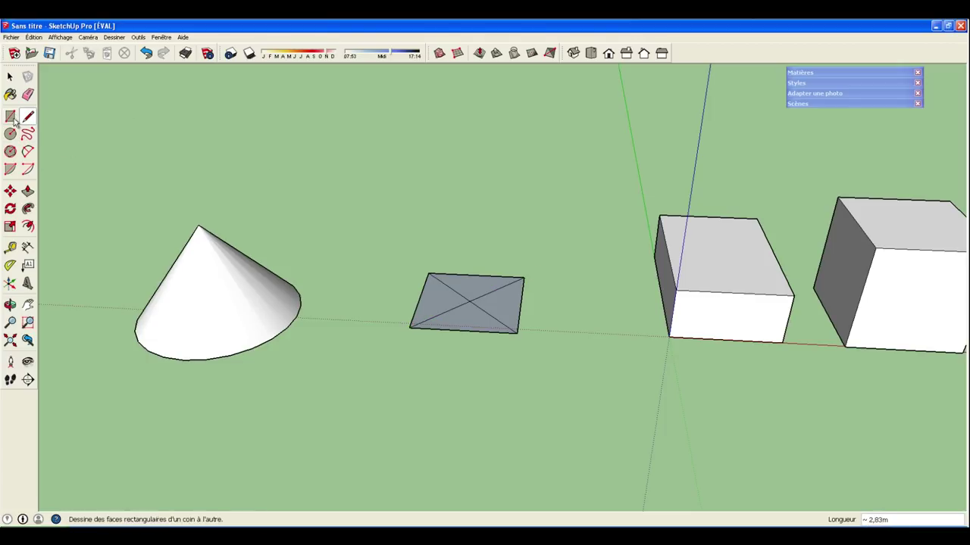
Move the square's centre 2 m up the blue axis to form a pyramid
{"action": "left_click", "coordinate": [11, 192]}
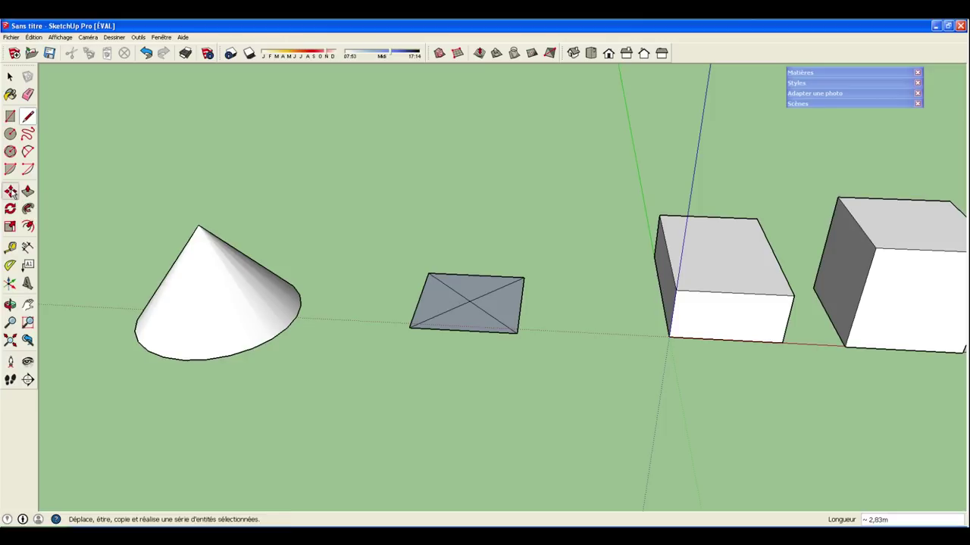
{"action": "left_click", "coordinate": [470, 301]}
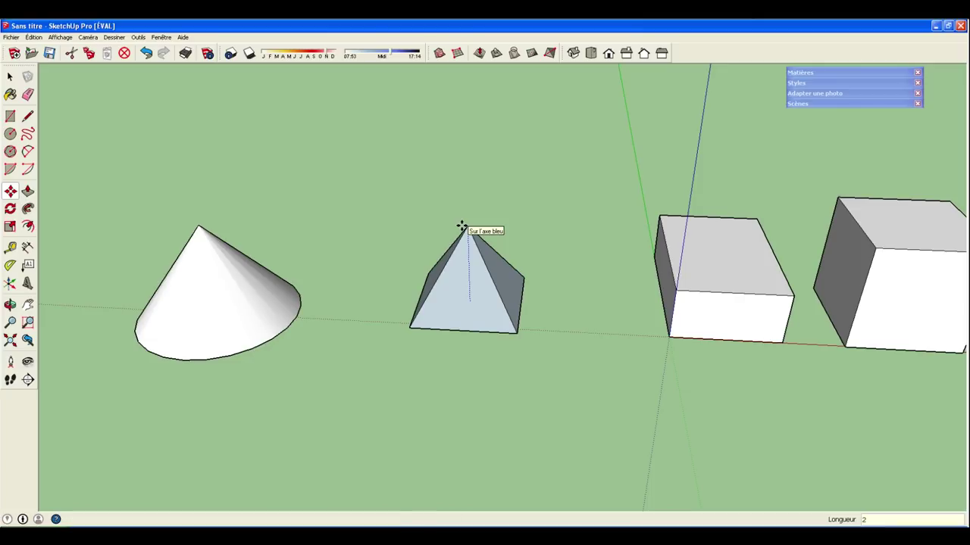
{"action": "key", "text": "Return"}
{"action": "mouse_move", "coordinate": [595, 340]}
{"action": "middle_mouse_down"}
{"action": "mouse_move", "coordinate": [543, 445]}
{"action": "mouse_move", "coordinate": [549, 440]}
{"action": "middle_mouse_up"}
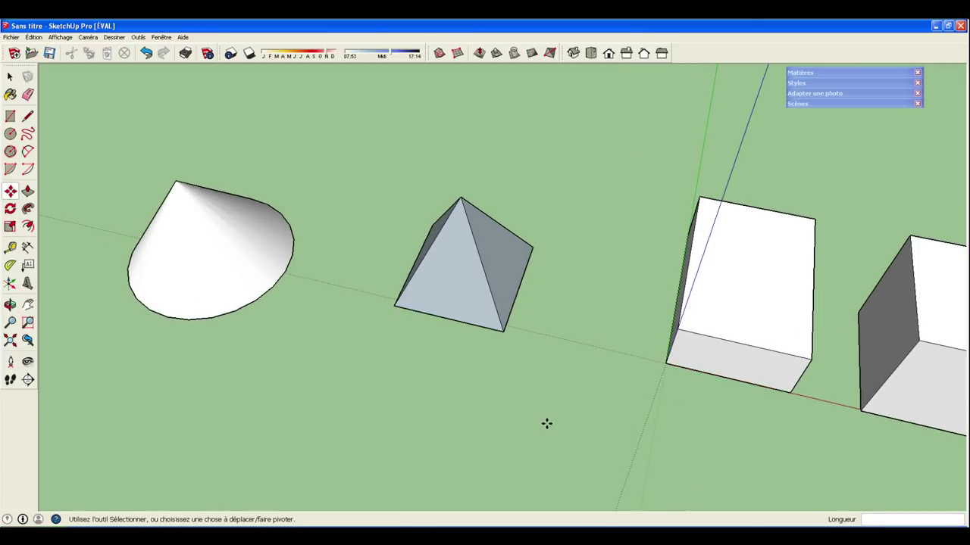
{"action": "scroll", "coordinate": [208, 348], "scroll_direction": "down", "scroll_amount": 1}
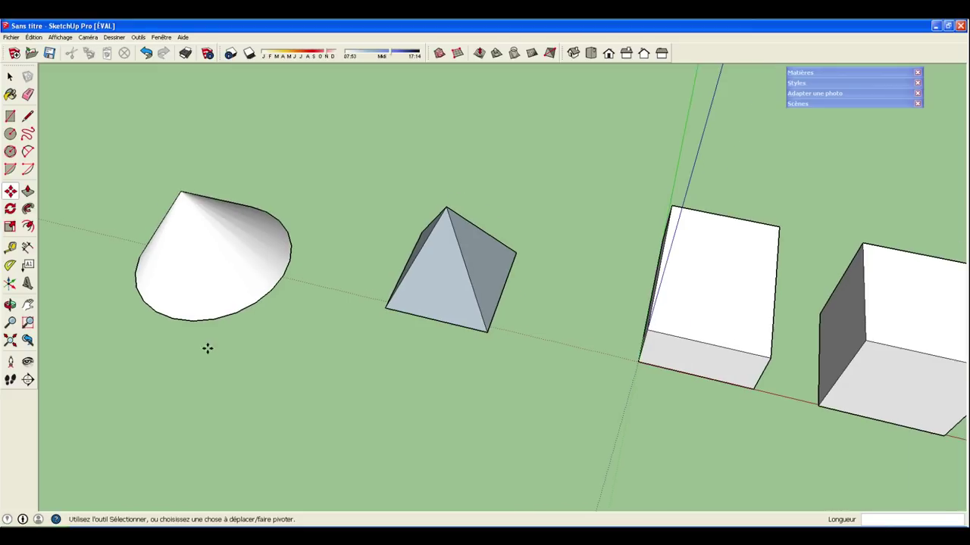
{"action": "scroll", "coordinate": [493, 389], "scroll_direction": "down", "scroll_amount": 2}
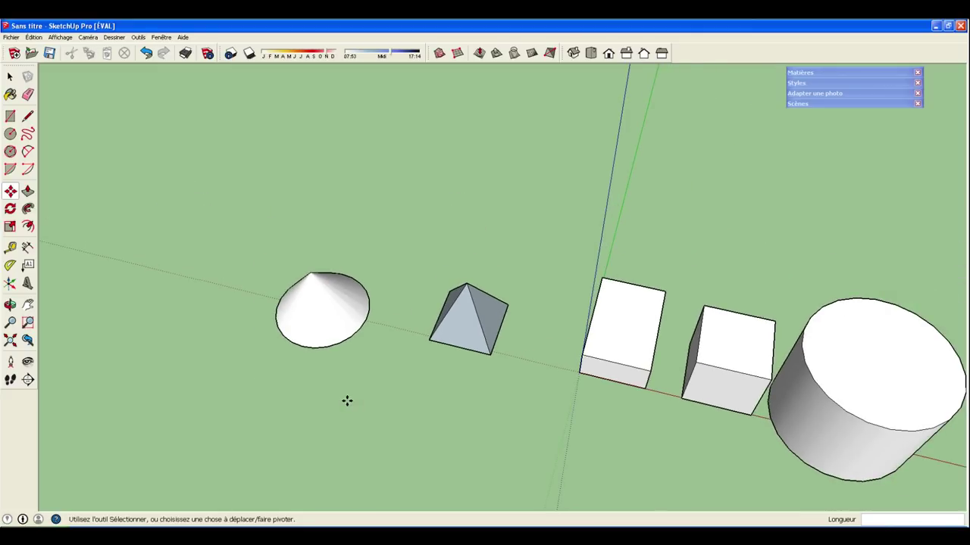
Draw a three-sided polygon of radius 2 m on the ground left of the cone
{"action": "middle_click_drag", "start_coordinate": [340, 402], "coordinate": [594, 446]}
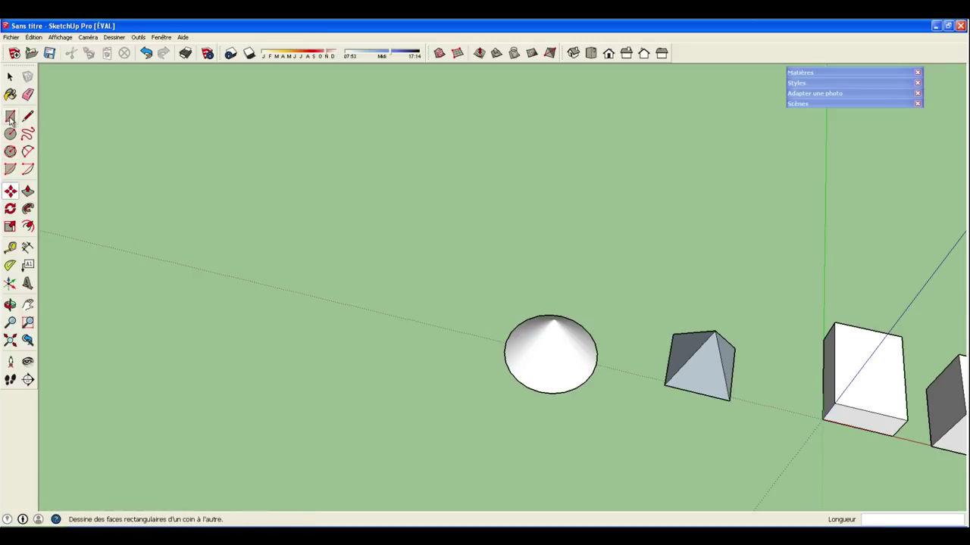
{"action": "left_click", "coordinate": [12, 153]}
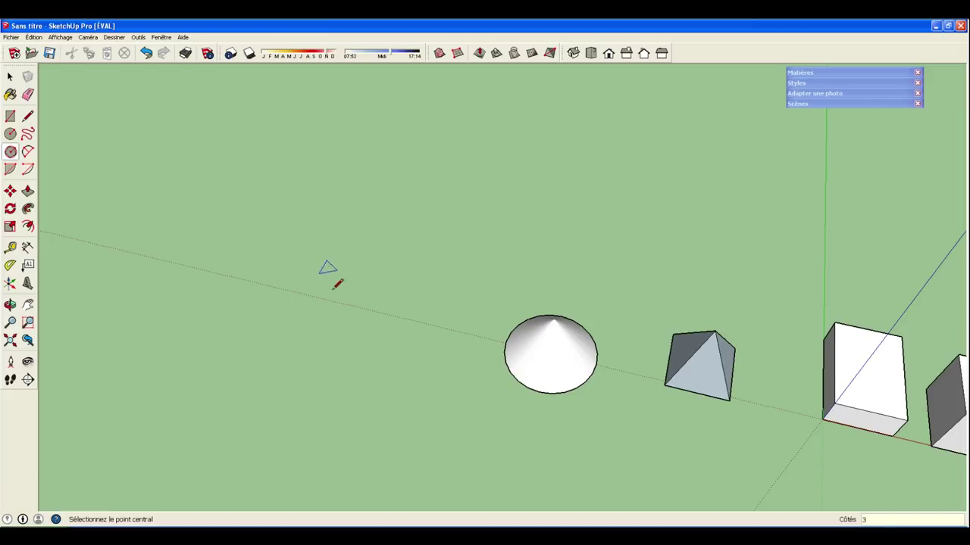
{"action": "left_click", "coordinate": [399, 318]}
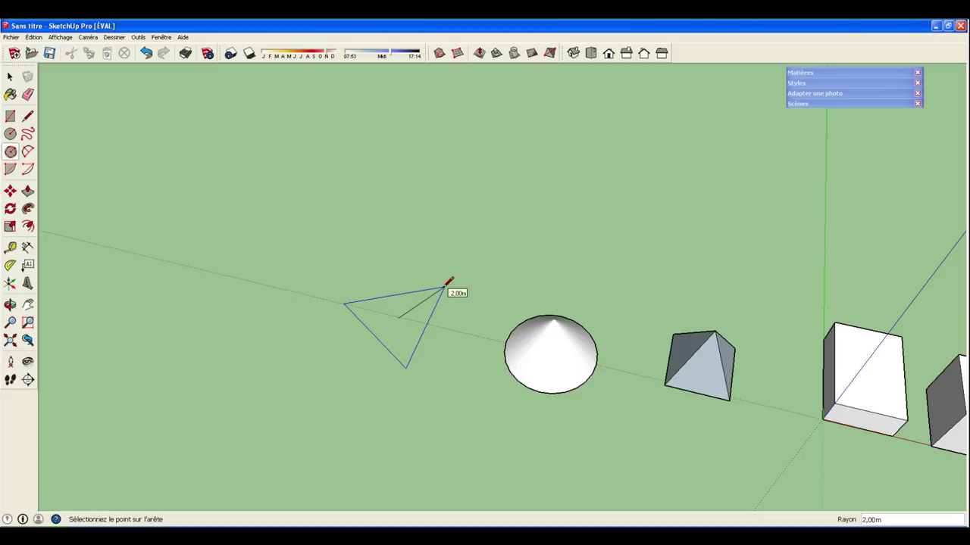
{"action": "key", "text": "Return"}
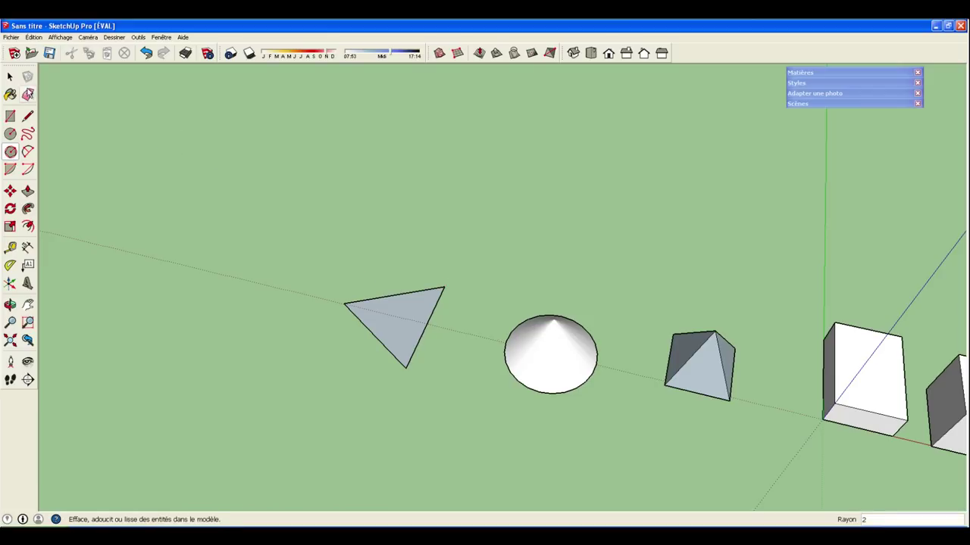
{"action": "left_click", "coordinate": [27, 116]}
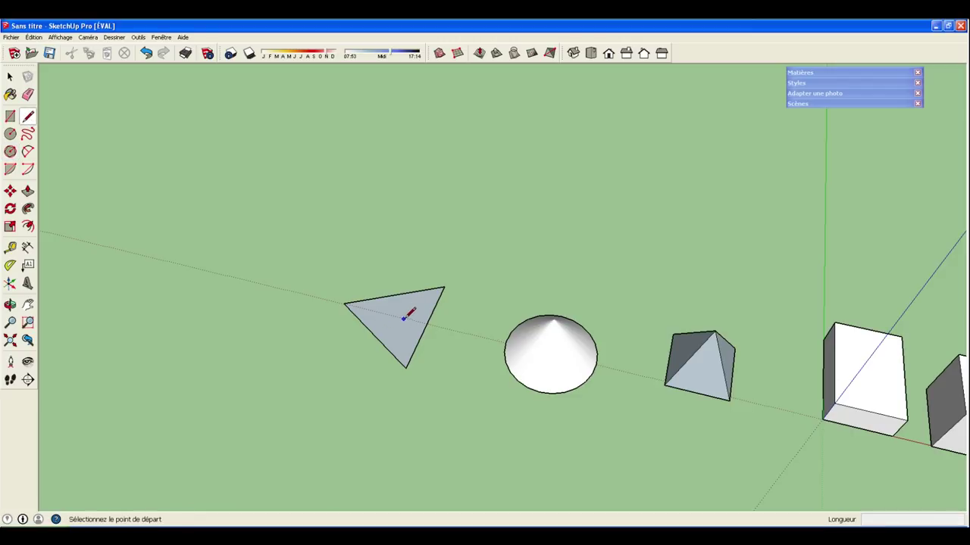
Draw a 2 m vertical line up the blue axis from the triangle's centre
{"action": "key", "text": "ctrl+z"}
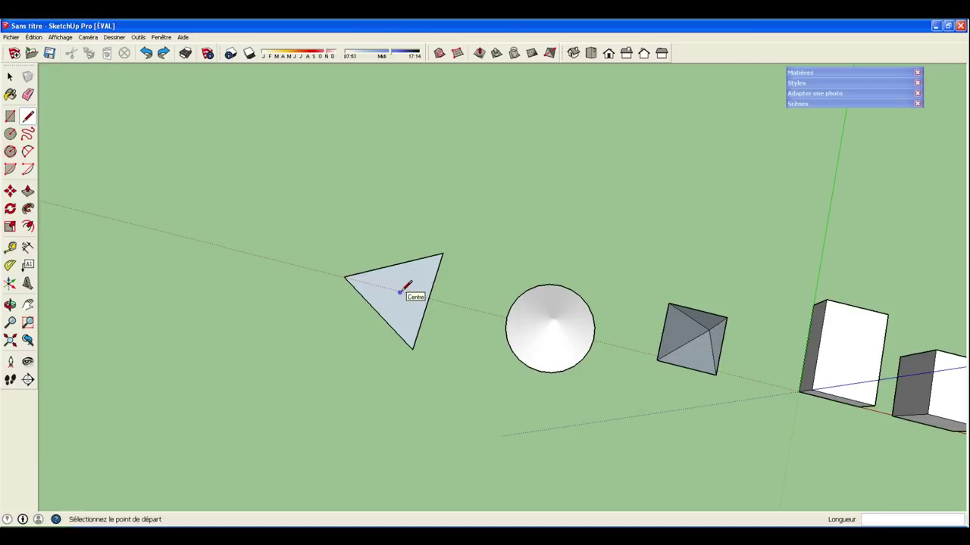
{"action": "left_click", "coordinate": [400, 292]}
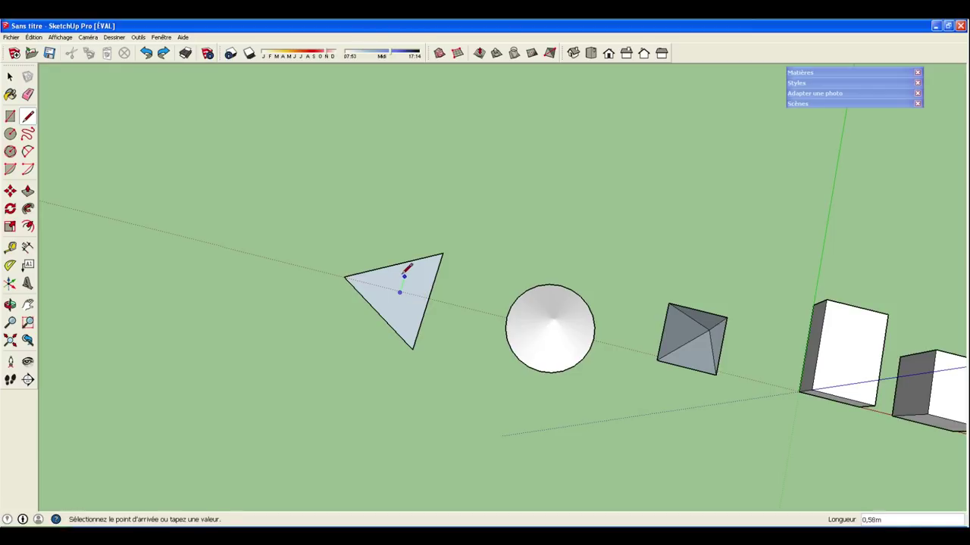
{"action": "middle_click_drag", "start_coordinate": [406, 259], "coordinate": [438, 93]}
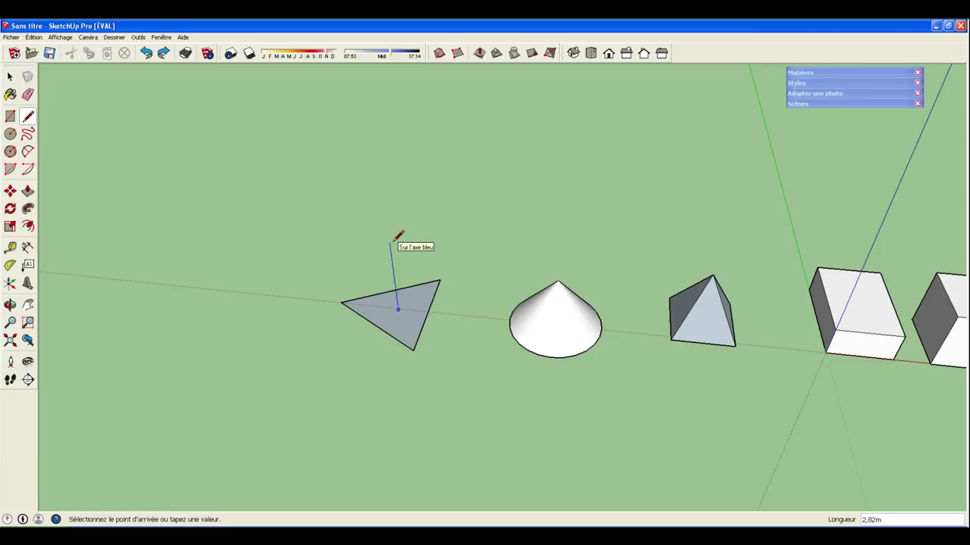
{"action": "key", "text": "Return"}
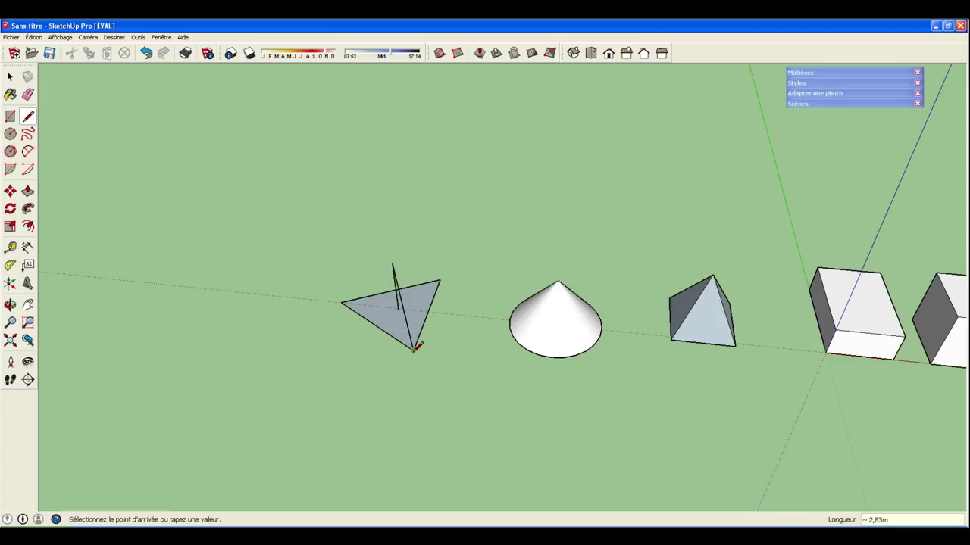
Connect the apex to all three triangle corners to close the tetrahedron
{"action": "left_click", "coordinate": [413, 350]}
{"action": "key", "text": "Escape"}
{"action": "left_click", "coordinate": [441, 279]}
{"action": "left_click", "coordinate": [393, 263]}
{"action": "left_click", "coordinate": [392, 264]}
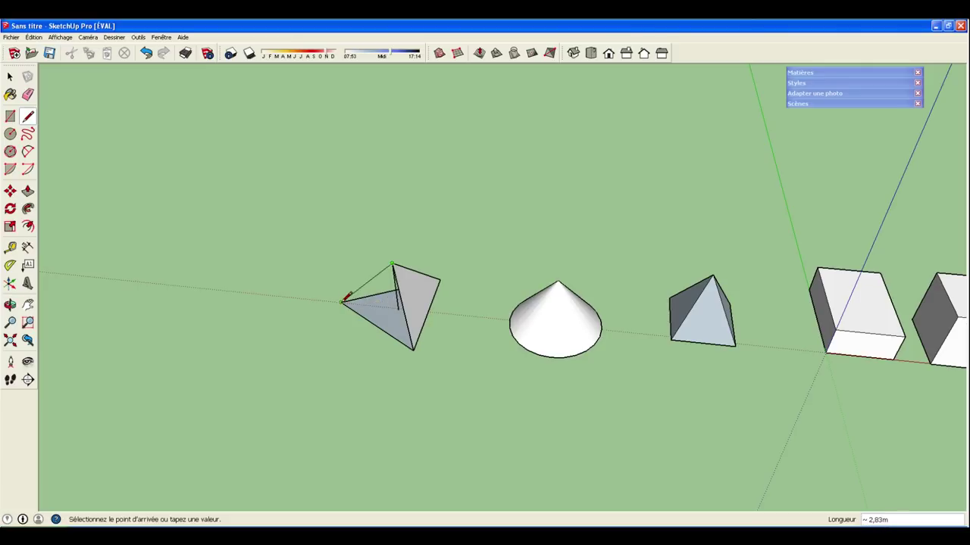
{"action": "left_click", "coordinate": [345, 297]}
{"action": "mouse_move", "coordinate": [325, 331]}
{"action": "middle_mouse_down"}
{"action": "mouse_move", "coordinate": [346, 379]}
{"action": "mouse_move", "coordinate": [630, 406]}
{"action": "mouse_move", "coordinate": [731, 390]}
{"action": "mouse_move", "coordinate": [461, 296]}
{"action": "mouse_move", "coordinate": [519, 58]}
{"action": "mouse_move", "coordinate": [550, 20]}
{"action": "middle_mouse_up"}
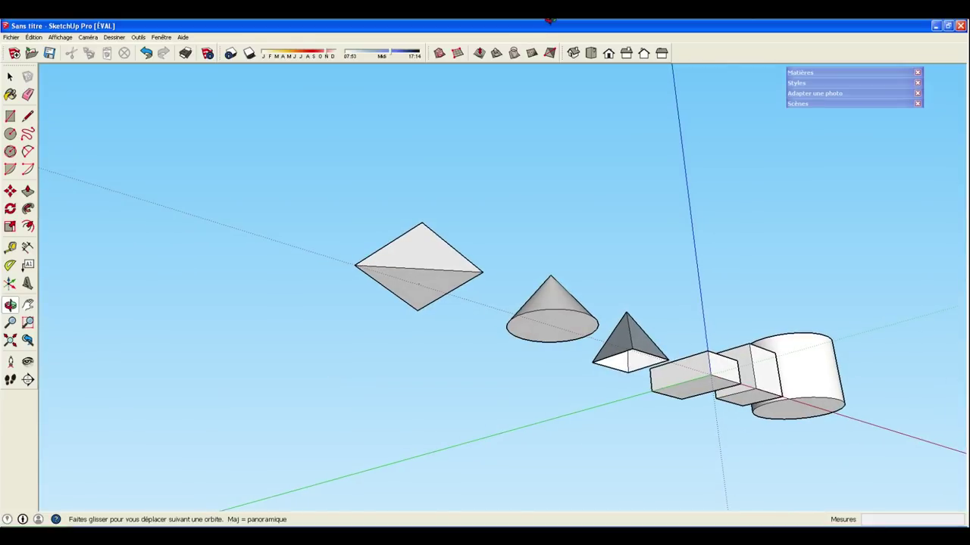
{"action": "mouse_move", "coordinate": [480, 360]}
{"action": "middle_mouse_down"}
{"action": "mouse_move", "coordinate": [468, 219]}
{"action": "mouse_move", "coordinate": [396, 470]}
{"action": "mouse_move", "coordinate": [487, 482]}
{"action": "middle_mouse_up"}
{"action": "mouse_move", "coordinate": [883, 375]}
{"action": "middle_mouse_down"}
{"action": "mouse_move", "coordinate": [828, 424]}
{"action": "mouse_move", "coordinate": [645, 440]}
{"action": "mouse_move", "coordinate": [624, 503]}
{"action": "mouse_move", "coordinate": [561, 395]}
{"action": "mouse_move", "coordinate": [472, 297]}
{"action": "mouse_move", "coordinate": [411, 102]}
{"action": "mouse_move", "coordinate": [523, 294]}
{"action": "middle_mouse_up"}
{"action": "key", "text": "space"}
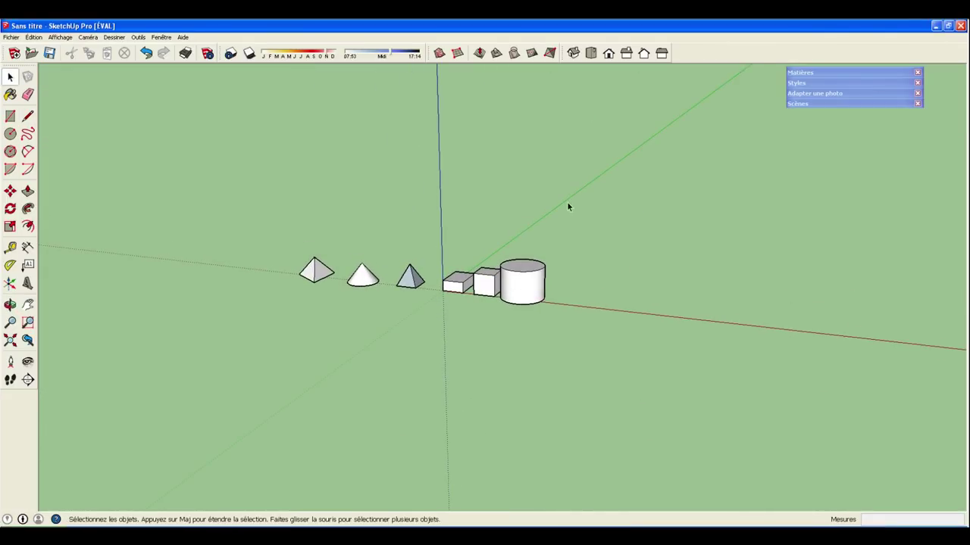
From Top view, draw a 6,51 m radius circle left of the tetrahedron, then switch to Front view
{"action": "left_click", "coordinate": [590, 53]}
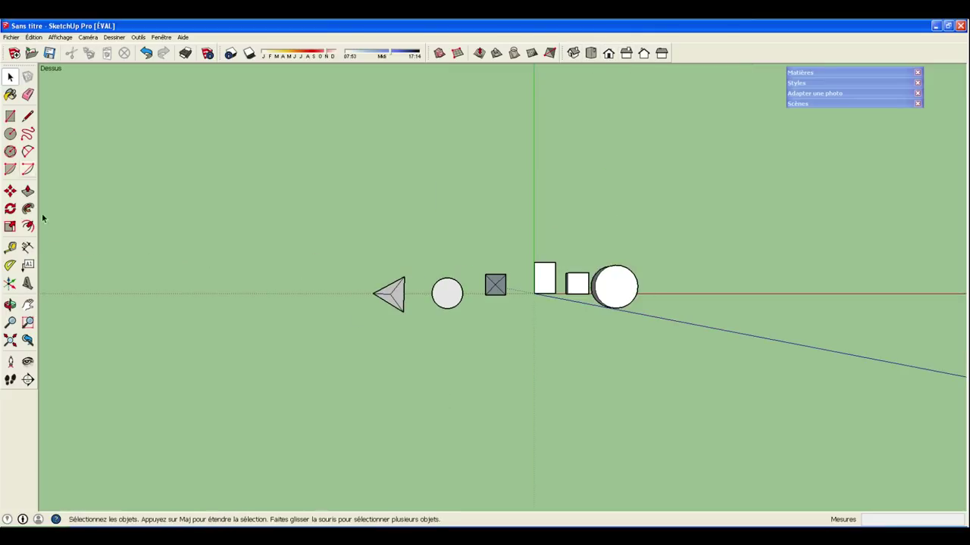
{"action": "left_click", "coordinate": [11, 135]}
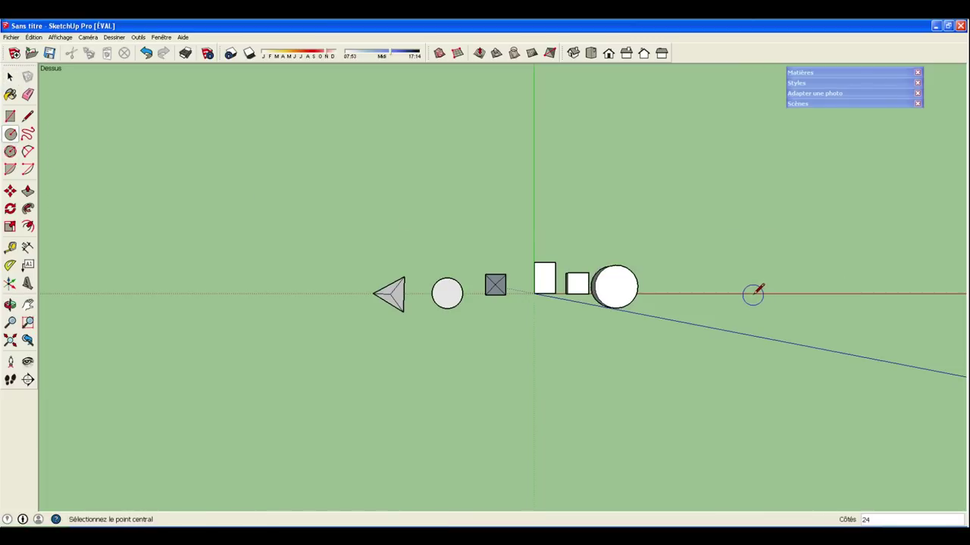
{"action": "left_click", "coordinate": [273, 294]}
{"action": "left_click", "coordinate": [293, 227]}
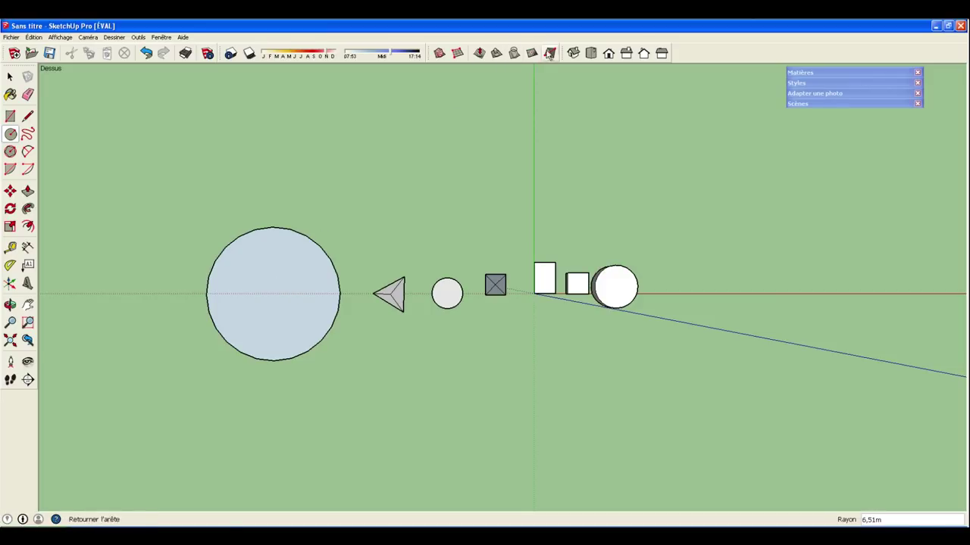
{"action": "left_click", "coordinate": [610, 55]}
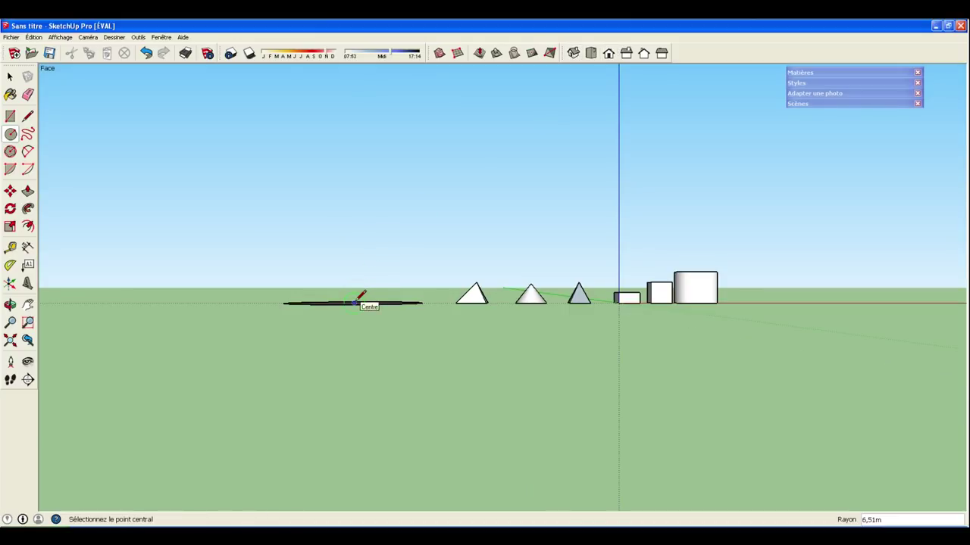
Finish the small upright circle above the large circle's centre and orbit to view both circles
{"action": "left_click", "coordinate": [365, 244]}
{"action": "key", "text": "o"}
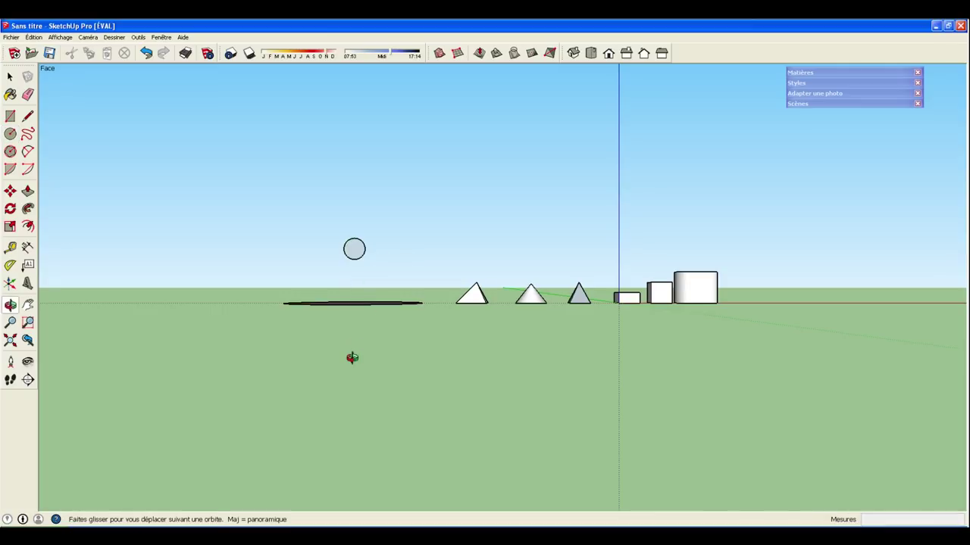
{"action": "middle_click_drag", "start_coordinate": [352, 358], "coordinate": [379, 489]}
{"action": "mouse_move", "coordinate": [346, 411]}
{"action": "middle_mouse_down"}
{"action": "mouse_move", "coordinate": [515, 446]}
{"action": "mouse_move", "coordinate": [586, 495]}
{"action": "mouse_move", "coordinate": [500, 394]}
{"action": "mouse_move", "coordinate": [454, 314]}
{"action": "mouse_move", "coordinate": [250, 155]}
{"action": "middle_mouse_up"}
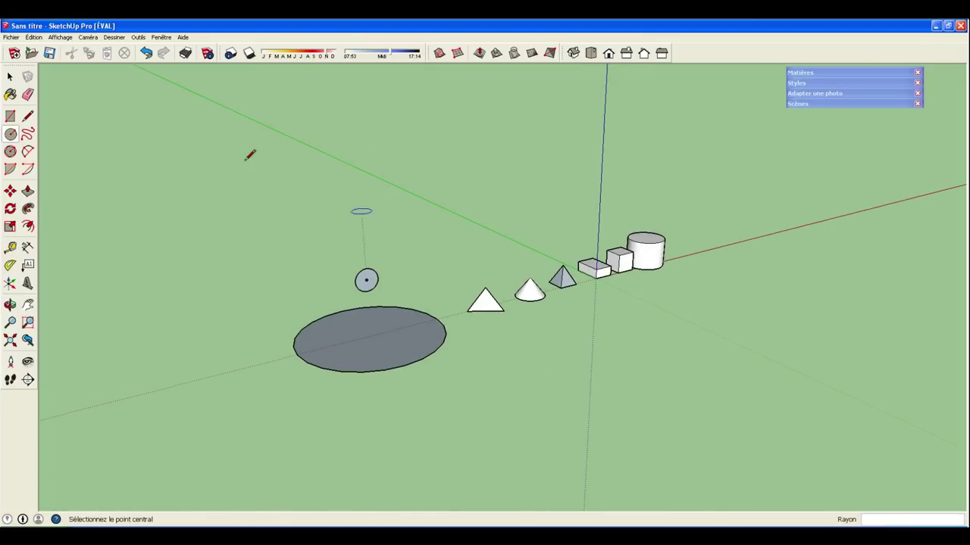
Select the large circle as the sweep path and activate the Follow Me tool
{"action": "left_click", "coordinate": [10, 76]}
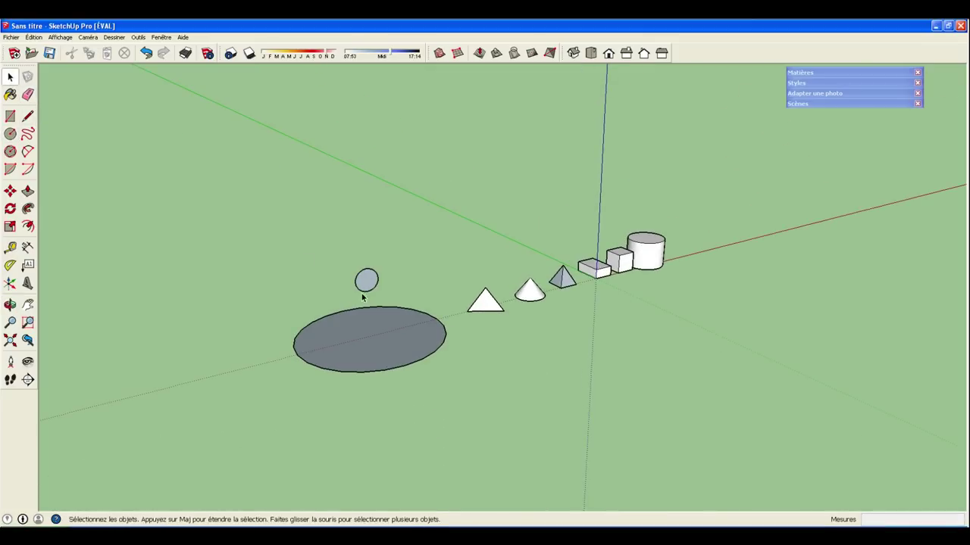
{"action": "left_click", "coordinate": [386, 349]}
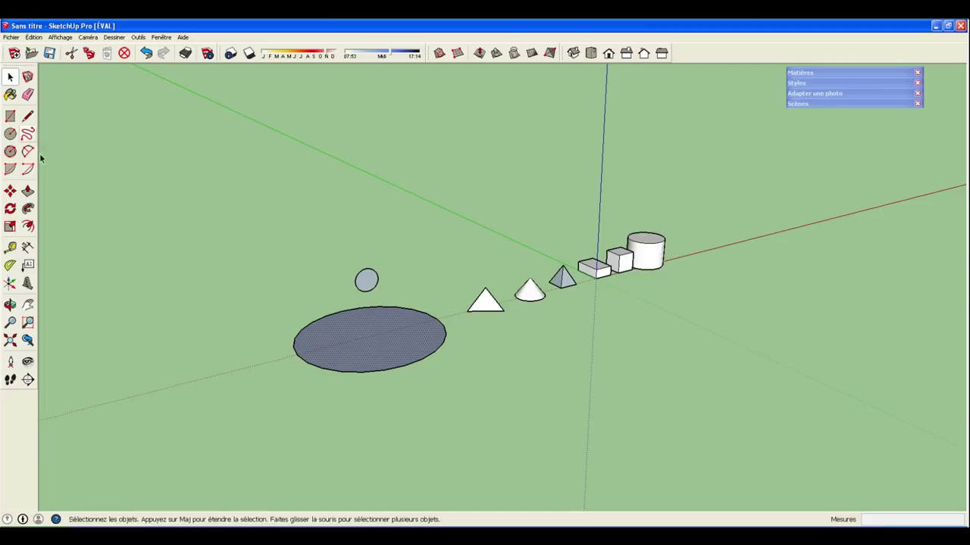
{"action": "left_click", "coordinate": [28, 210]}
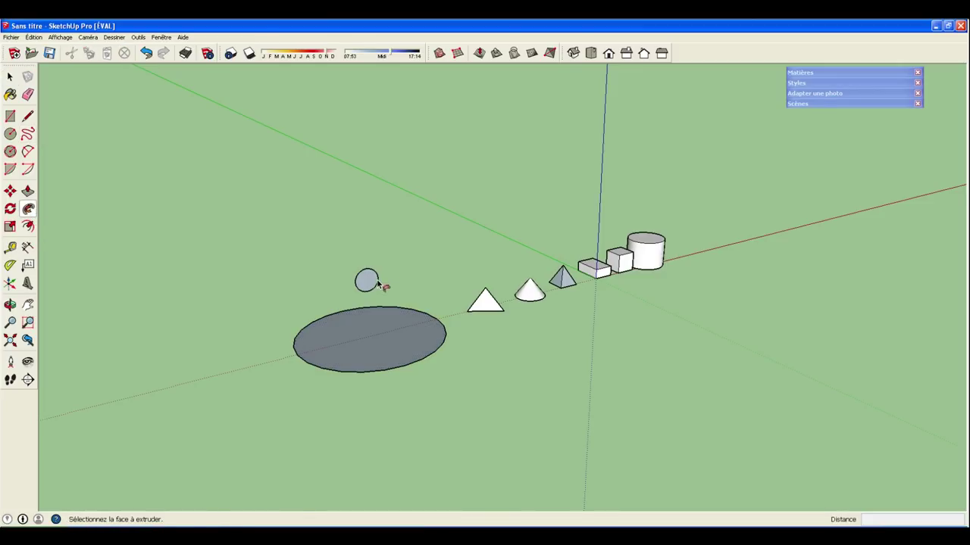
{"action": "mouse_move", "coordinate": [405, 378]}
{"action": "middle_mouse_down"}
{"action": "mouse_move", "coordinate": [812, 387]}
{"action": "mouse_move", "coordinate": [857, 346]}
{"action": "mouse_move", "coordinate": [694, 394]}
{"action": "mouse_move", "coordinate": [604, 407]}
{"action": "middle_mouse_up"}
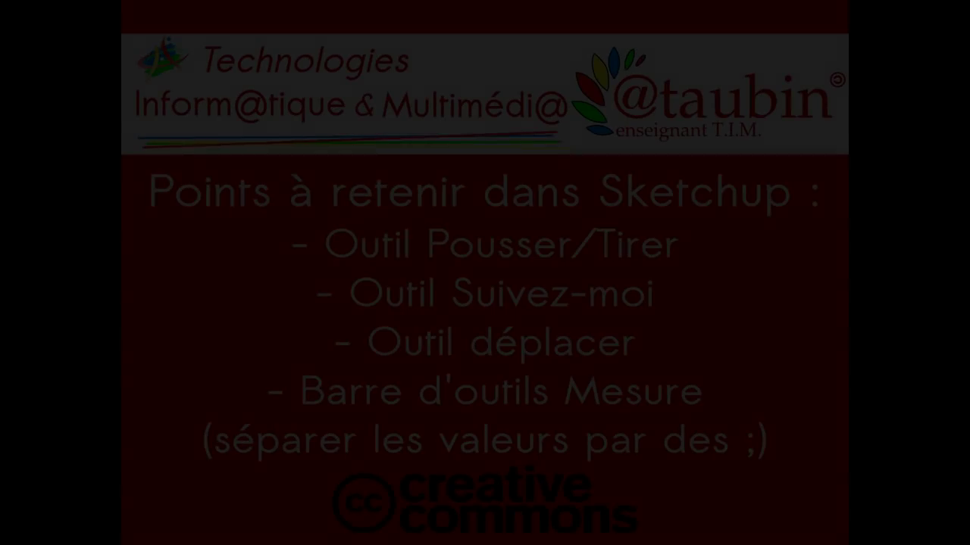